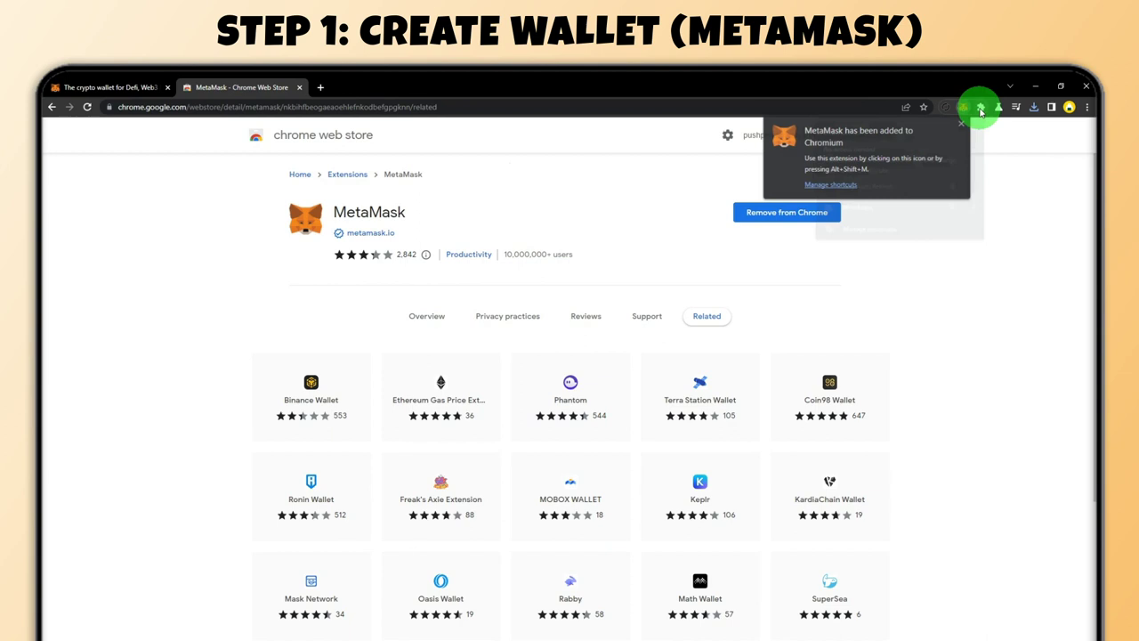
Open Chrome's installed-extensions list after MetaMask has been added
click(981, 107)
Launch MetaMask and pin it to the Chrome toolbar
click(949, 204)
click(987, 112)
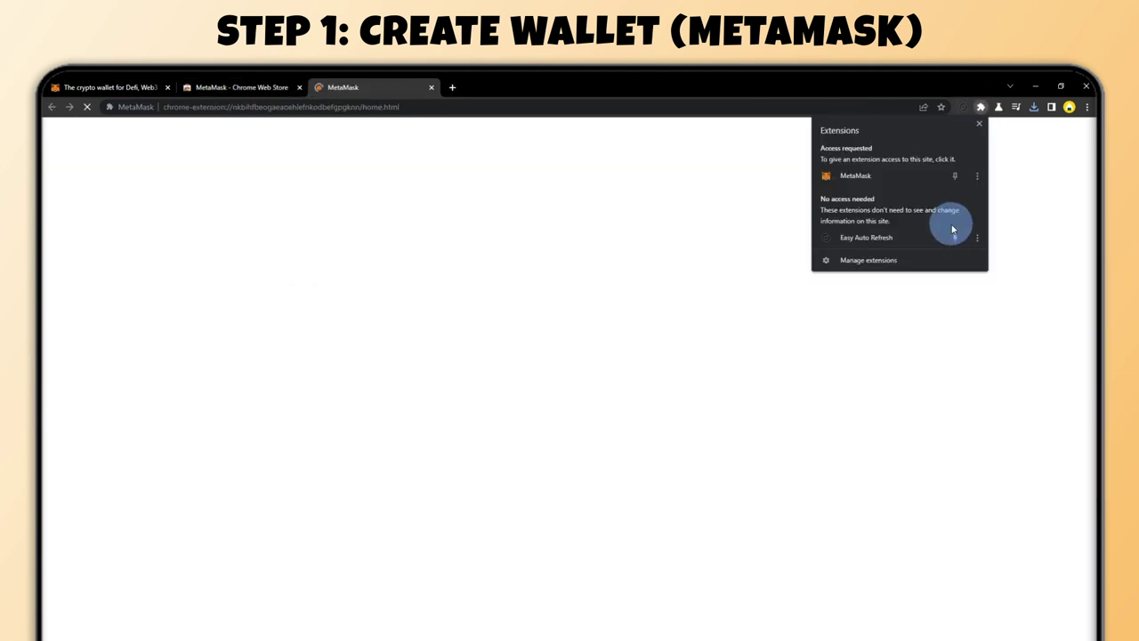
click(955, 175)
click(621, 199)
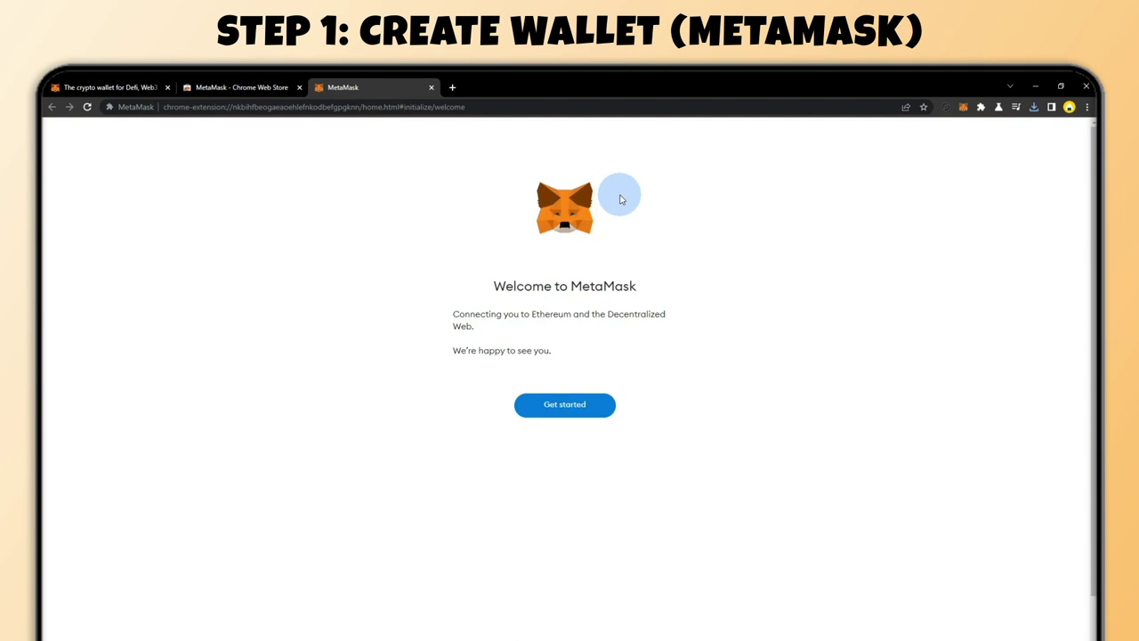
Start MetaMask setup, agree to share anonymous usage data, and choose to create a new wallet
click(554, 404)
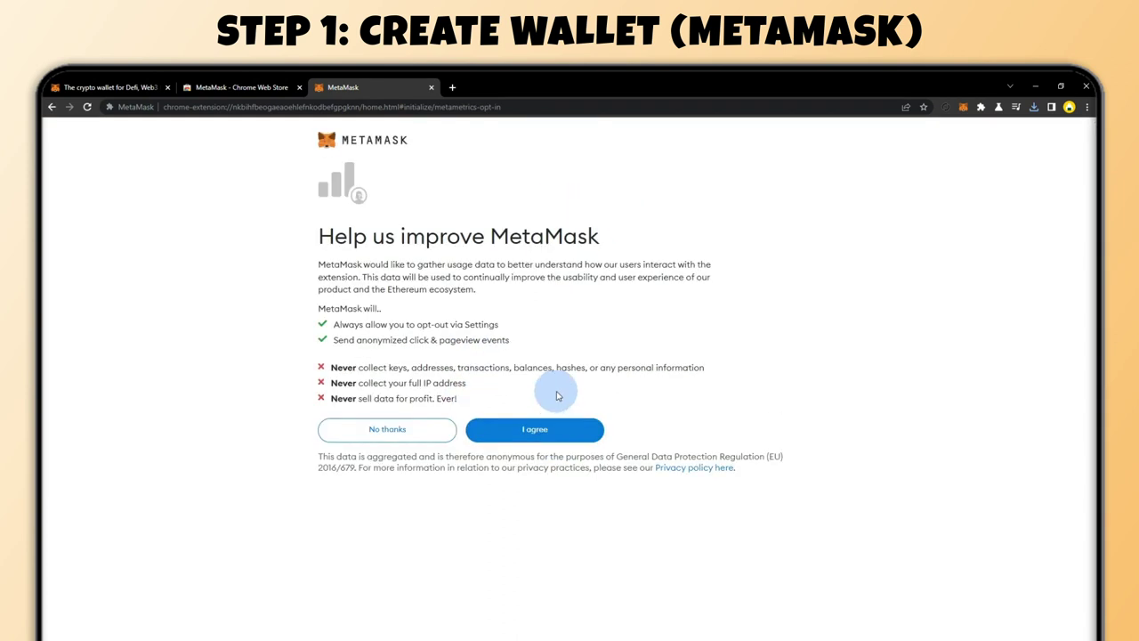
click(539, 430)
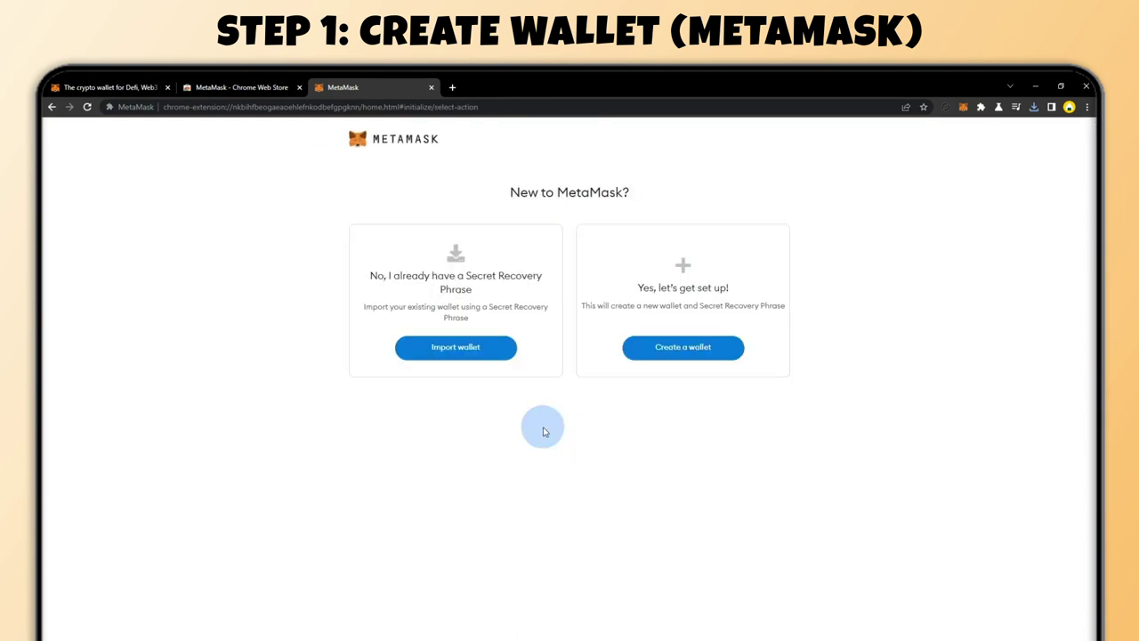
click(671, 349)
Enter and confirm a new wallet password, accept the terms, and create the wallet
click(460, 253)
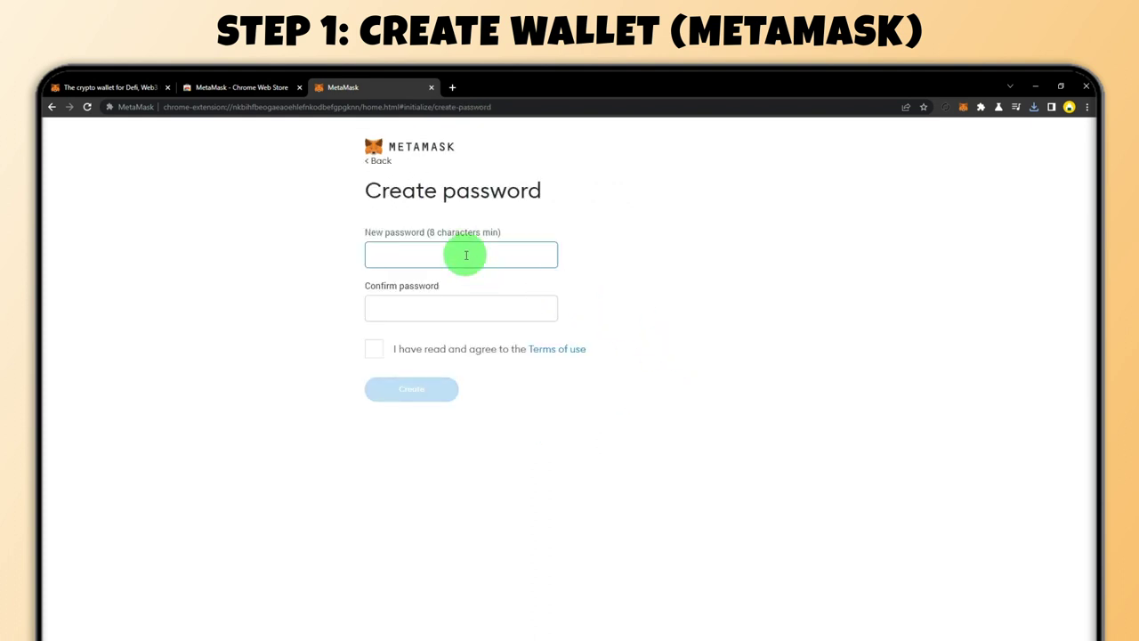
text(abcdefg)
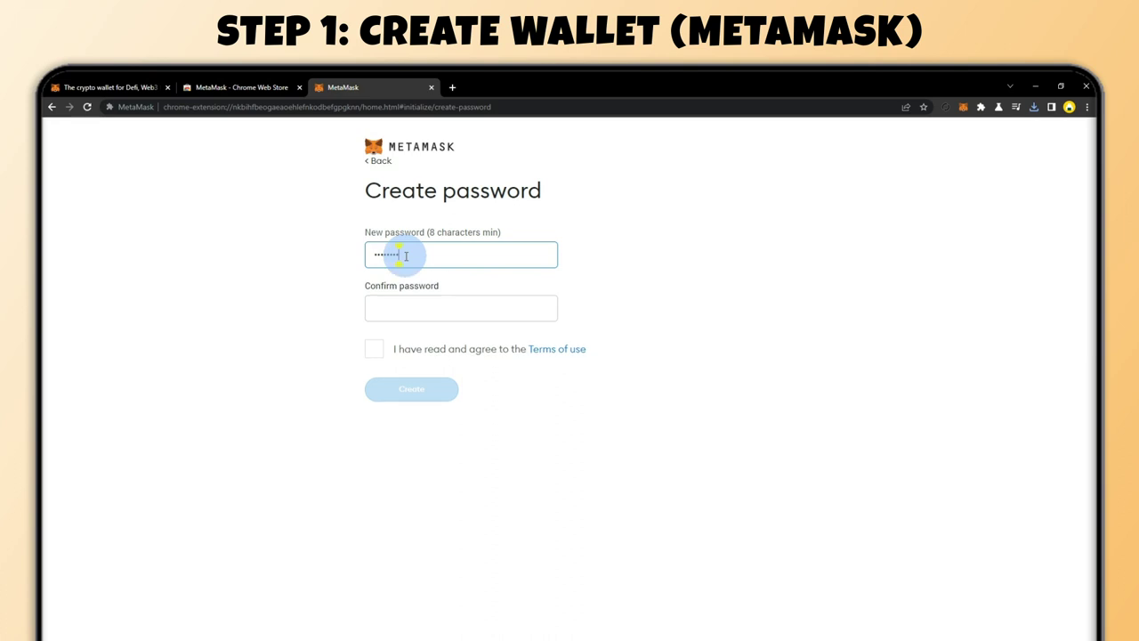
click(408, 309)
text(ab)
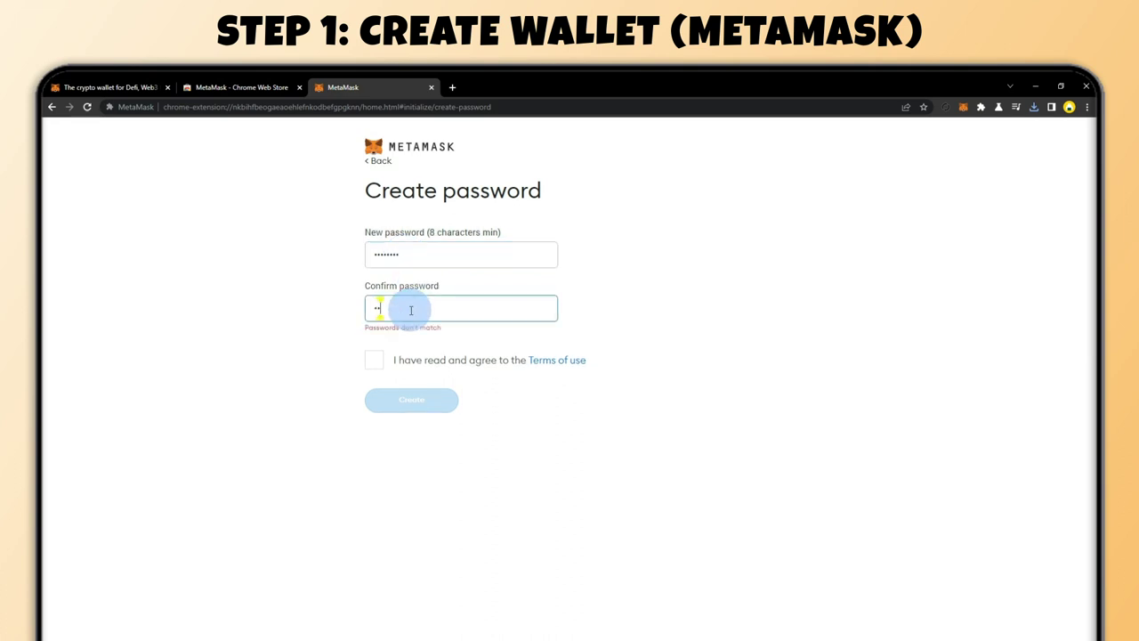
text(cdefgh)
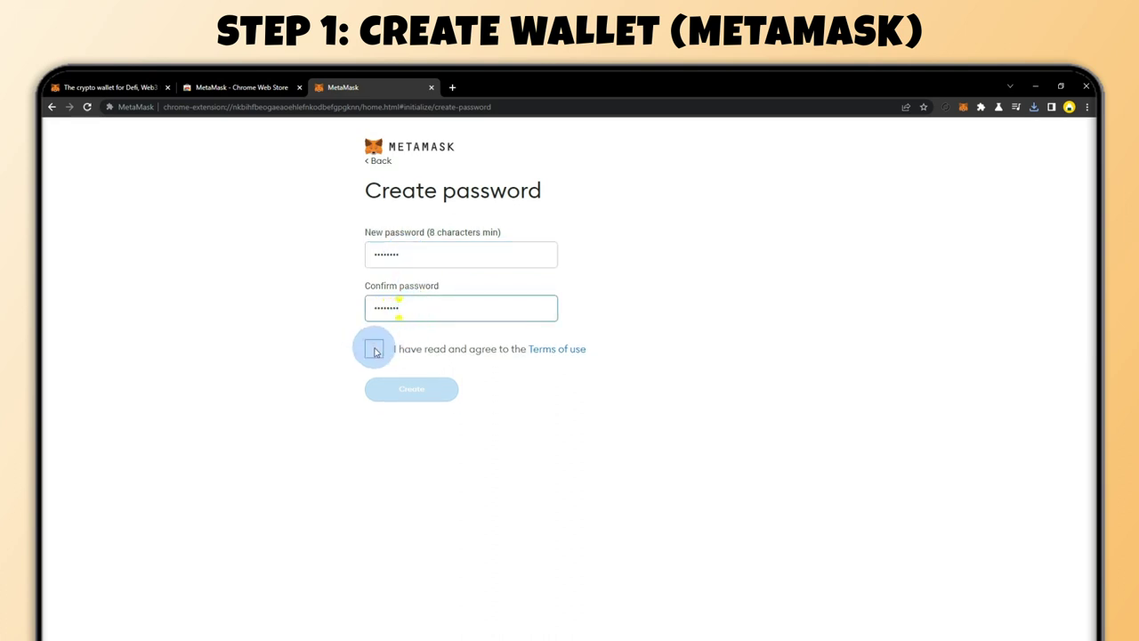
click(374, 349)
click(434, 391)
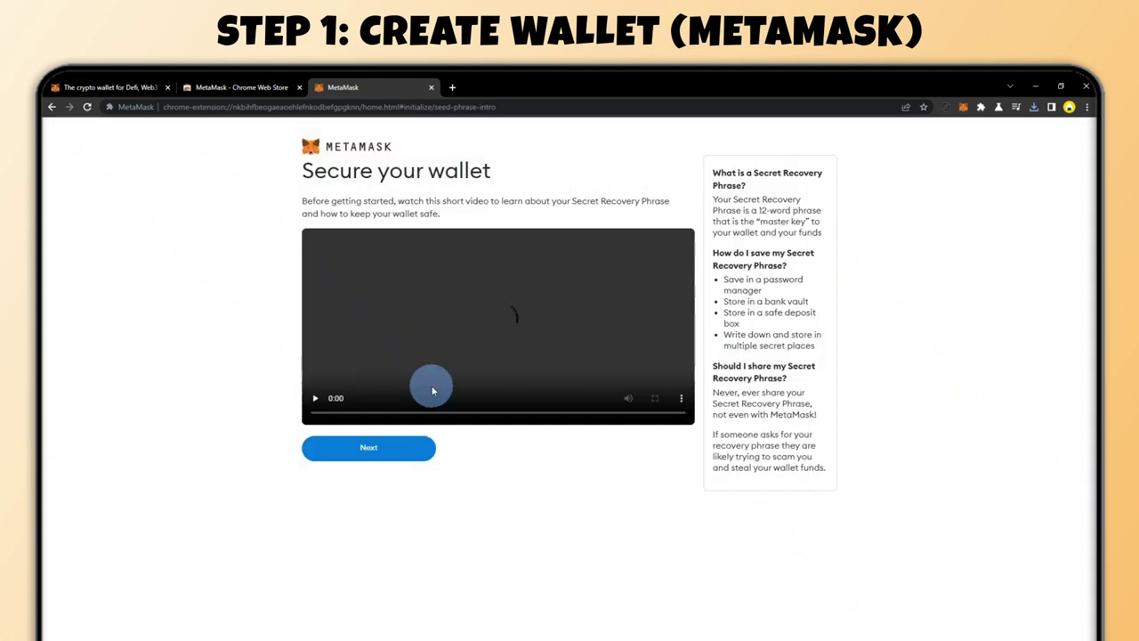
Finish the recovery-phrase steps and dismiss the portfolio announcement to reach Account 1 with 0 ETH
click(394, 472)
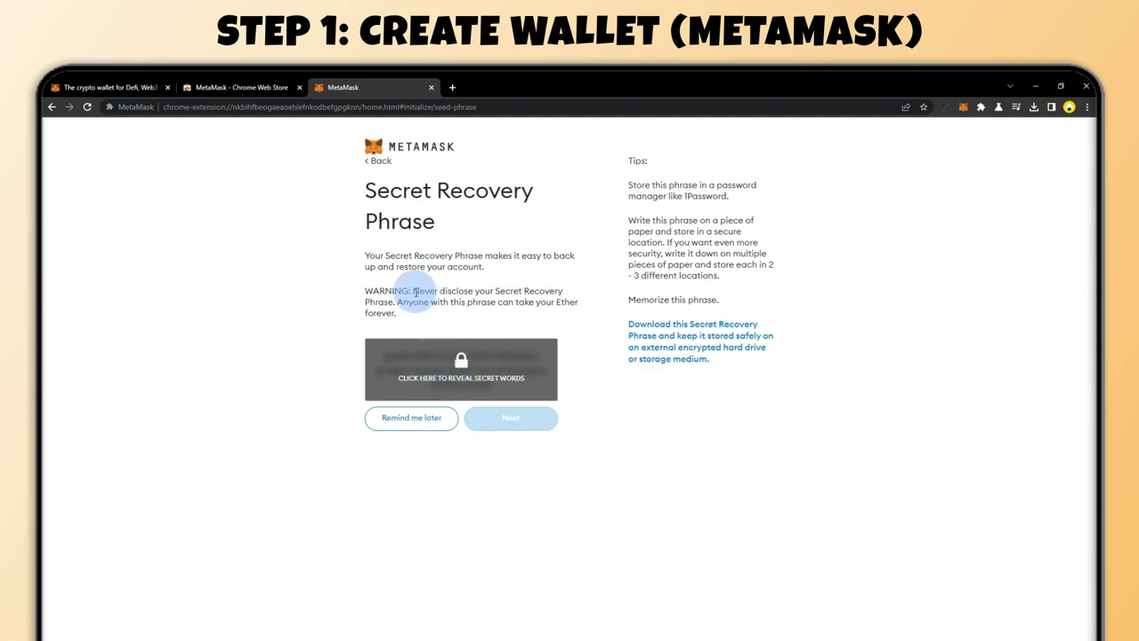
drag(414, 291, 509, 317)
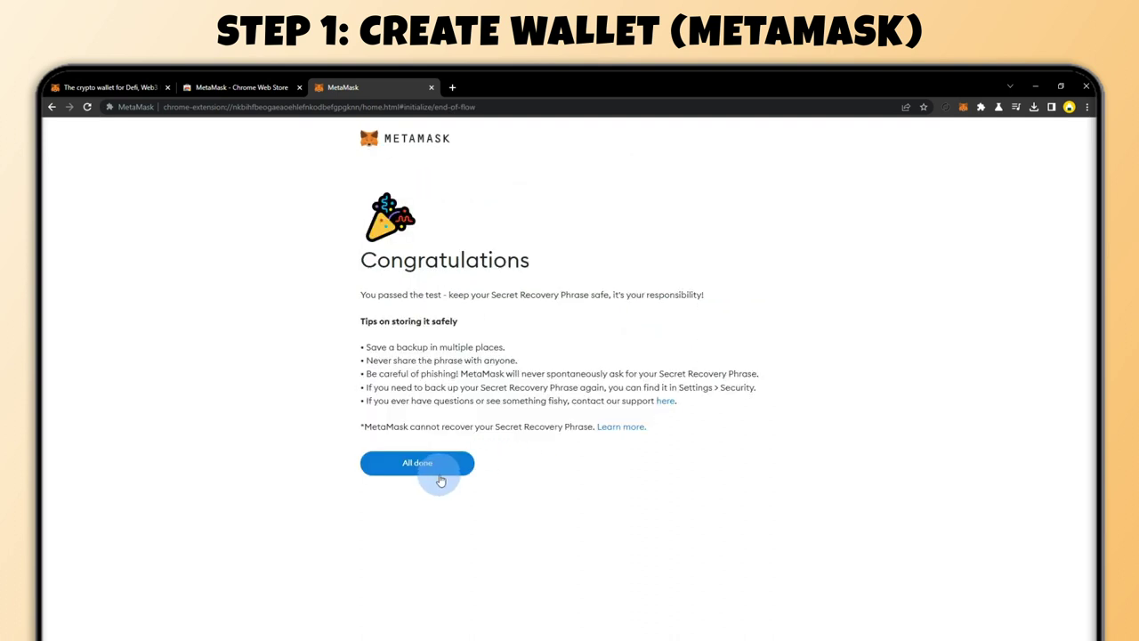
click(442, 465)
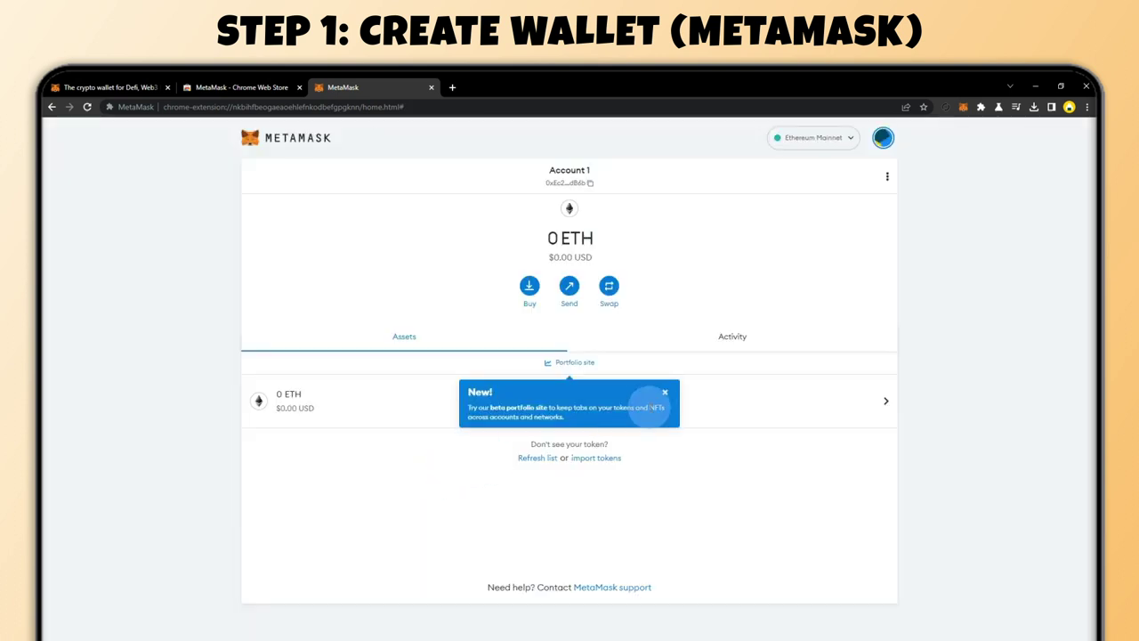
click(664, 396)
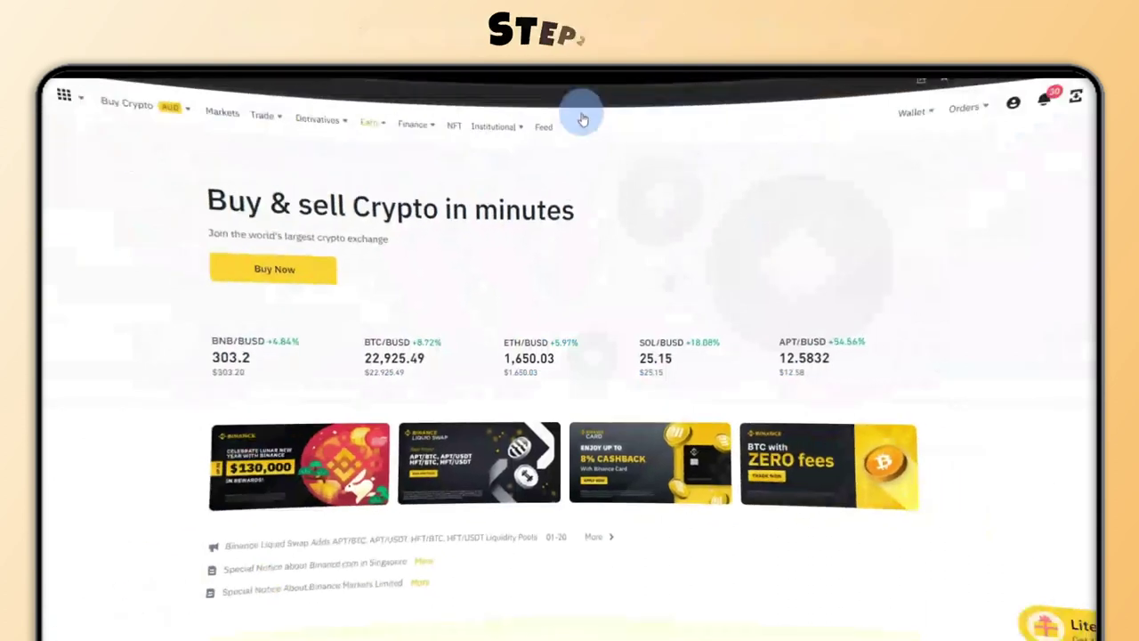
From Binance's wallet overview, start a deposit using fiat currency
mouse_move(879, 134)
click(912, 178)
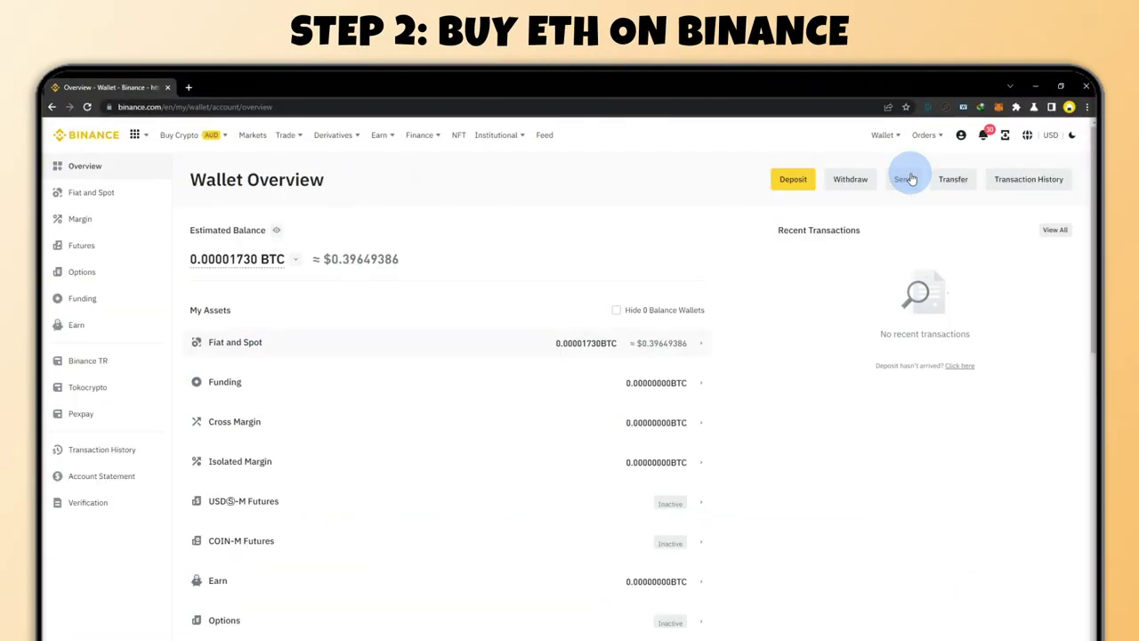
click(794, 185)
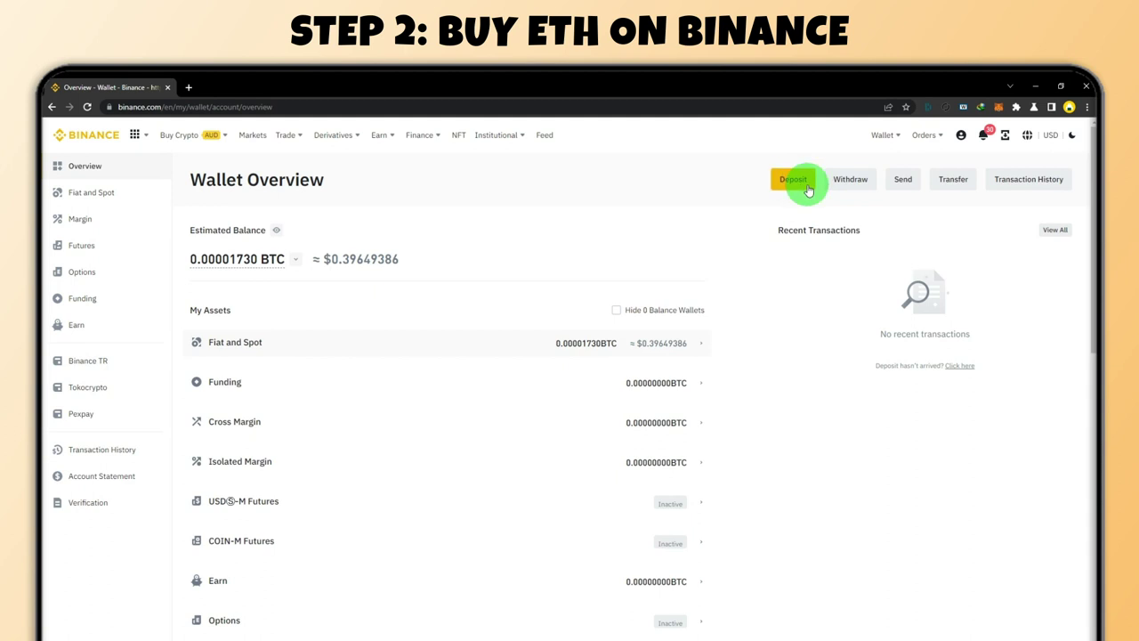
click(536, 395)
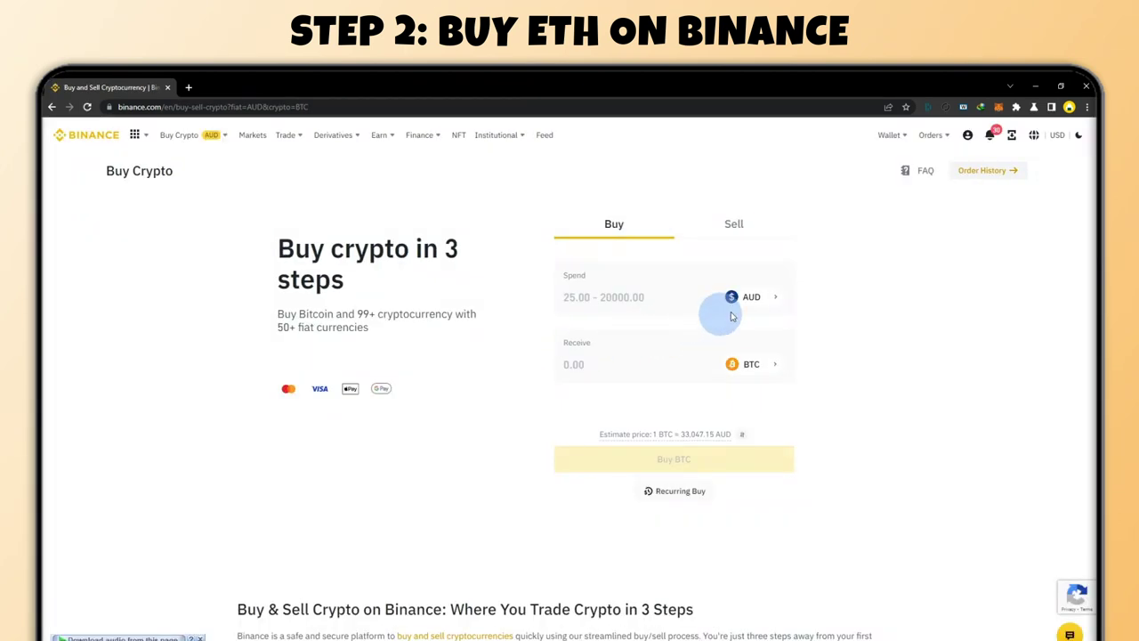
Set the purchase to spend 100 AUD and receive ETH
click(772, 301)
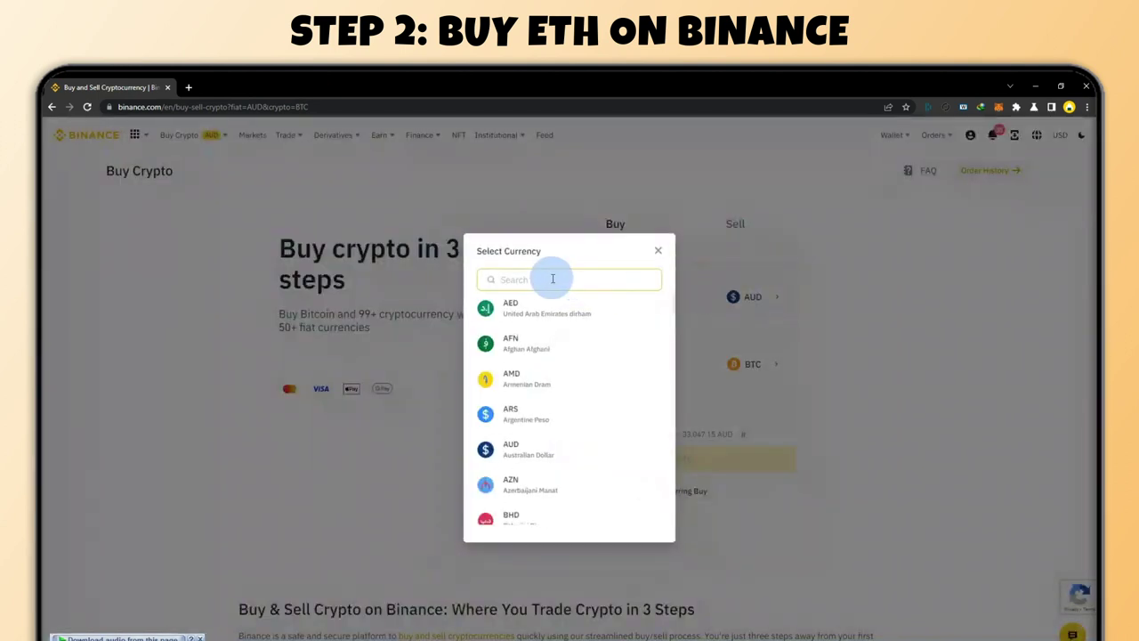
text(AUD)
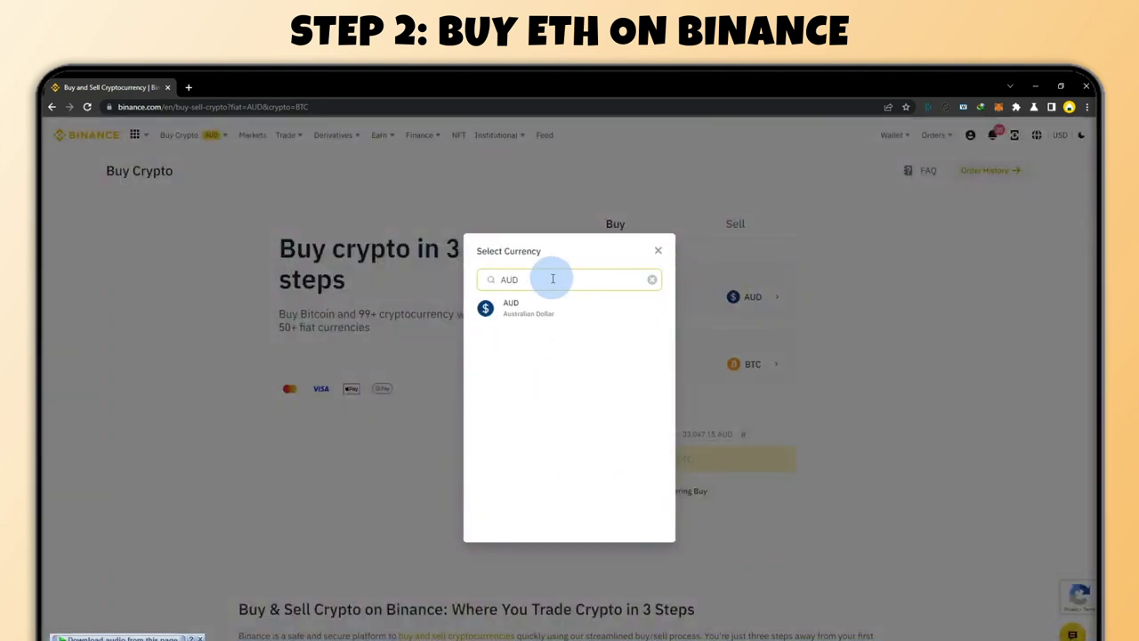
click(521, 308)
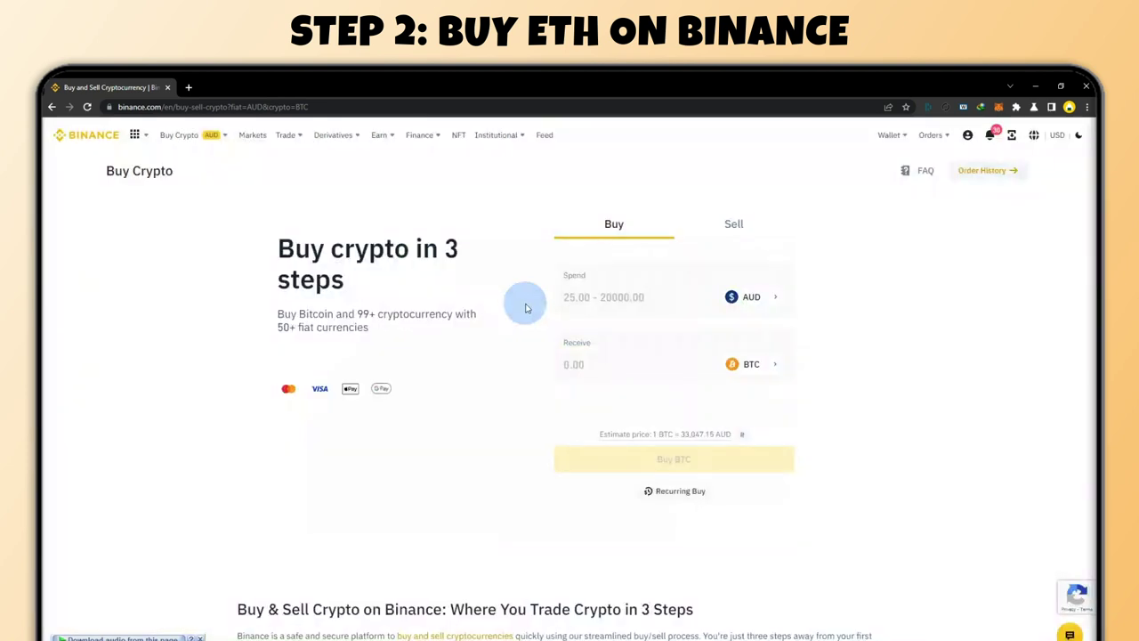
click(756, 364)
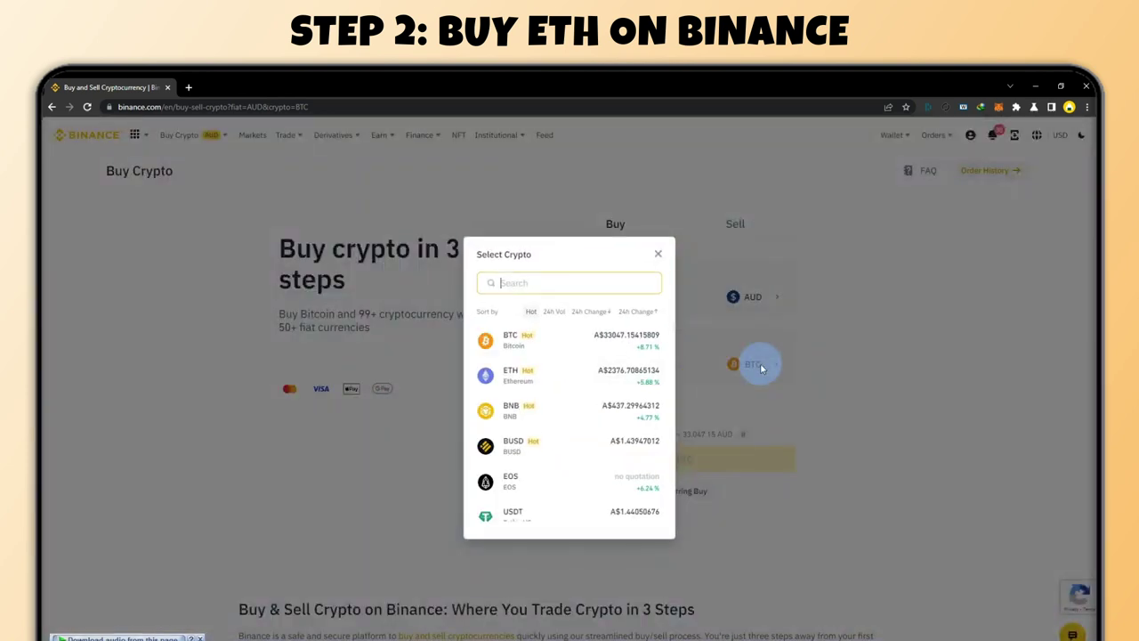
click(514, 378)
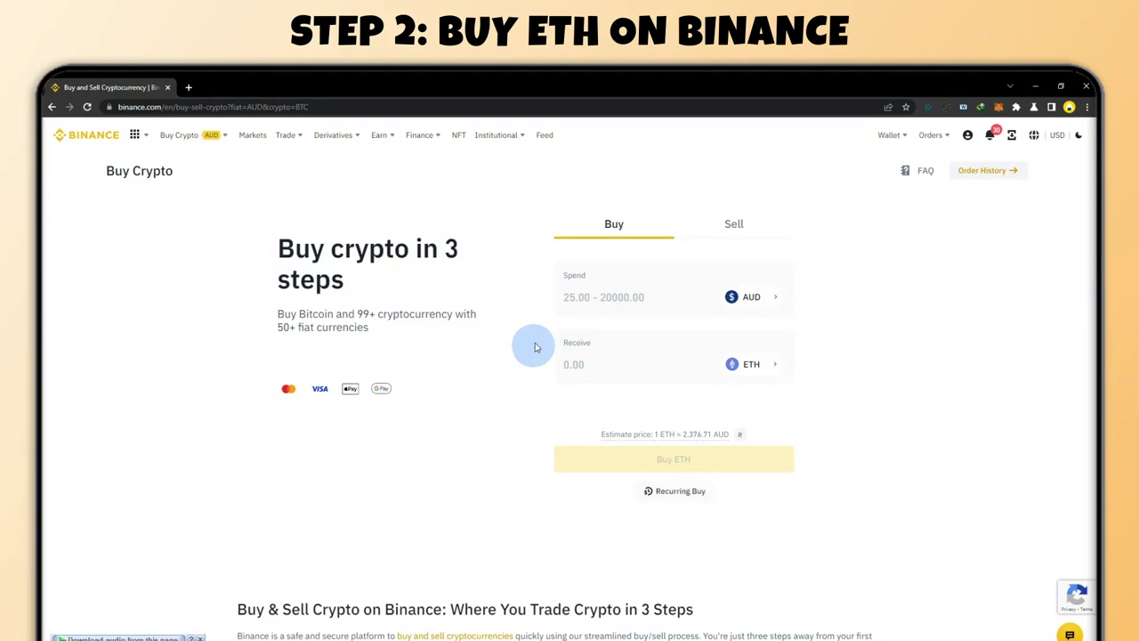
click(587, 298)
text(1)
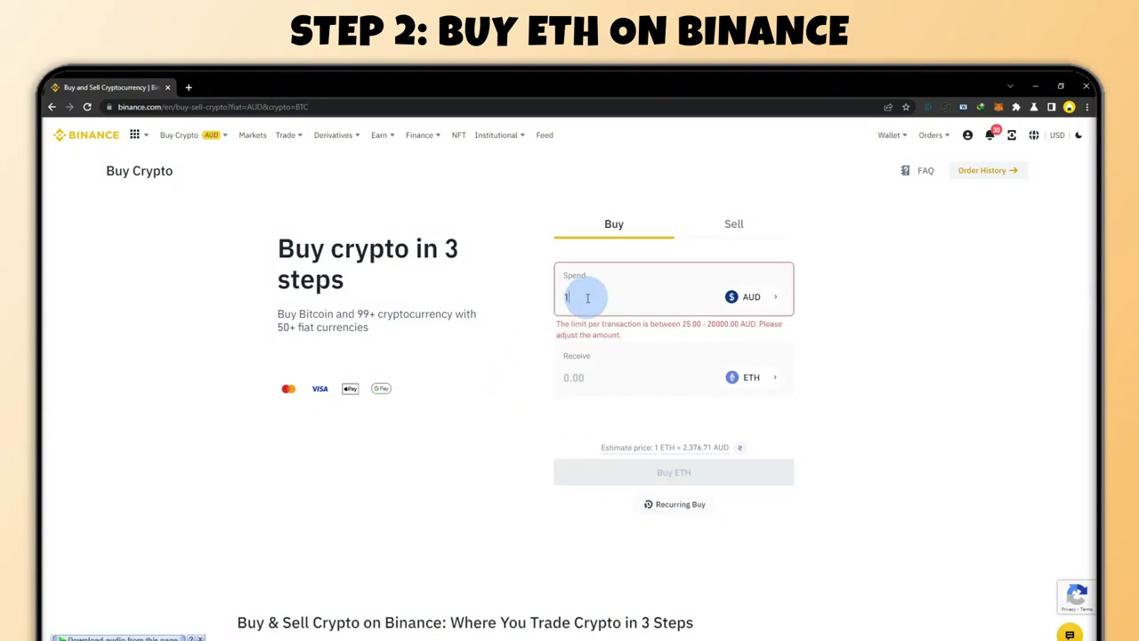
text(00)
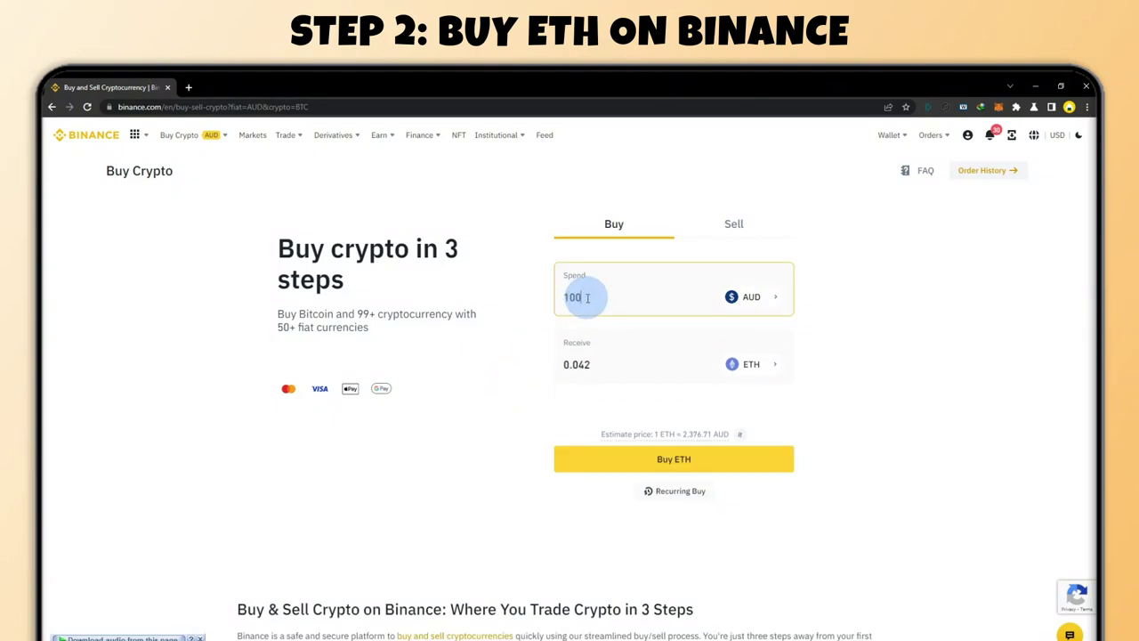
Buy the ETH and confirm paying 100 AUD by card for about 0.041 ETH
click(775, 462)
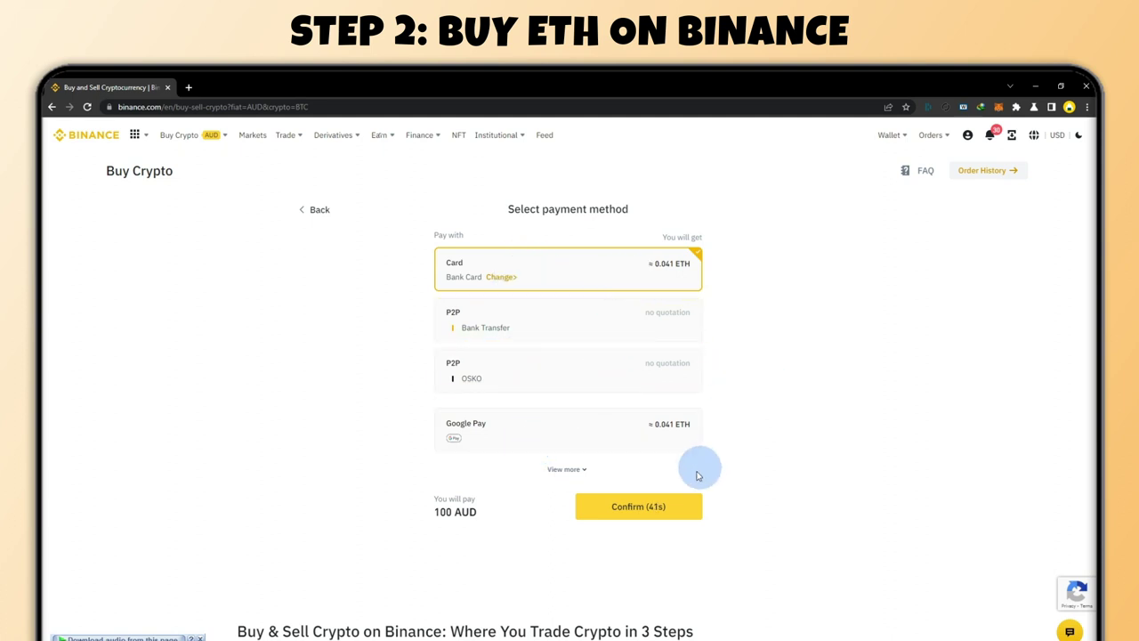
click(672, 509)
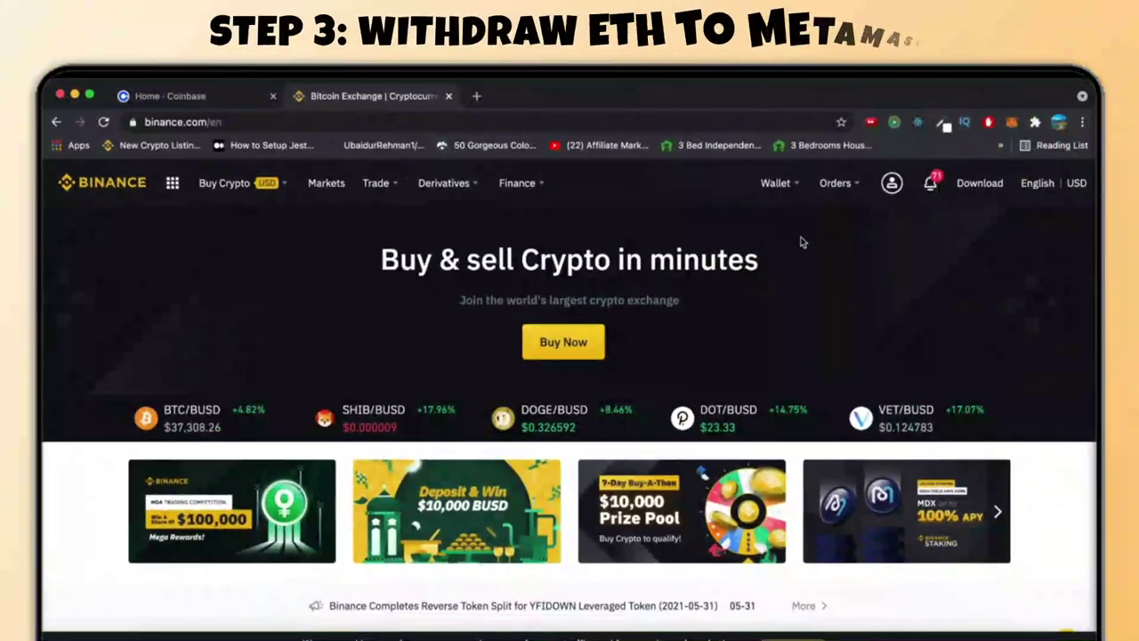
Open the Fiat and Spot wallet and scroll down to the ETH balance row
mouse_move(778, 184)
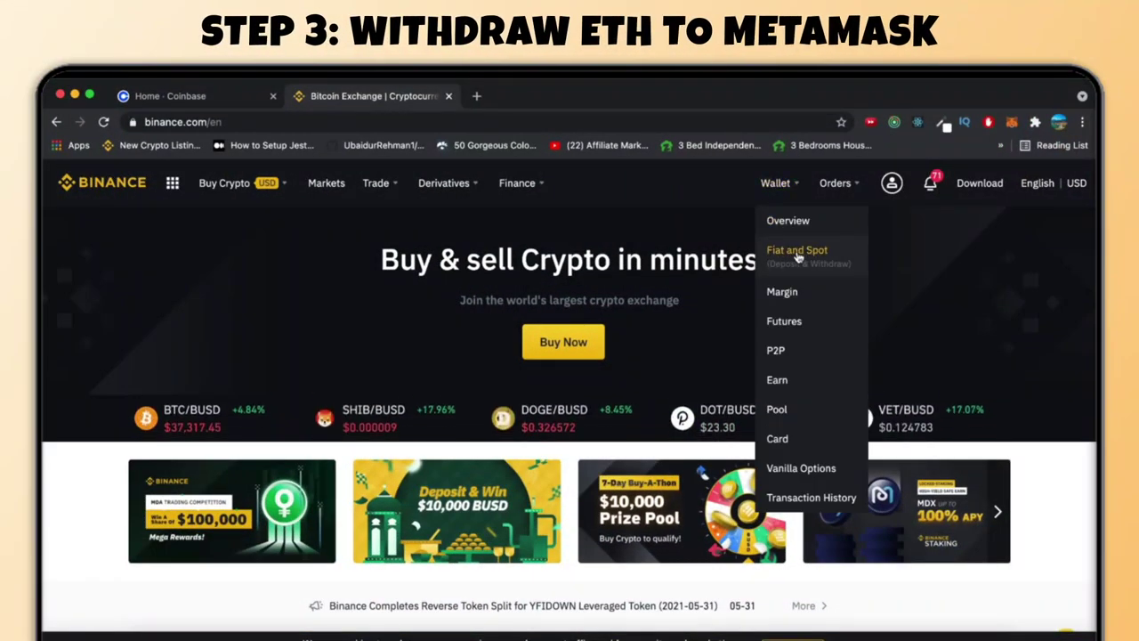
click(797, 252)
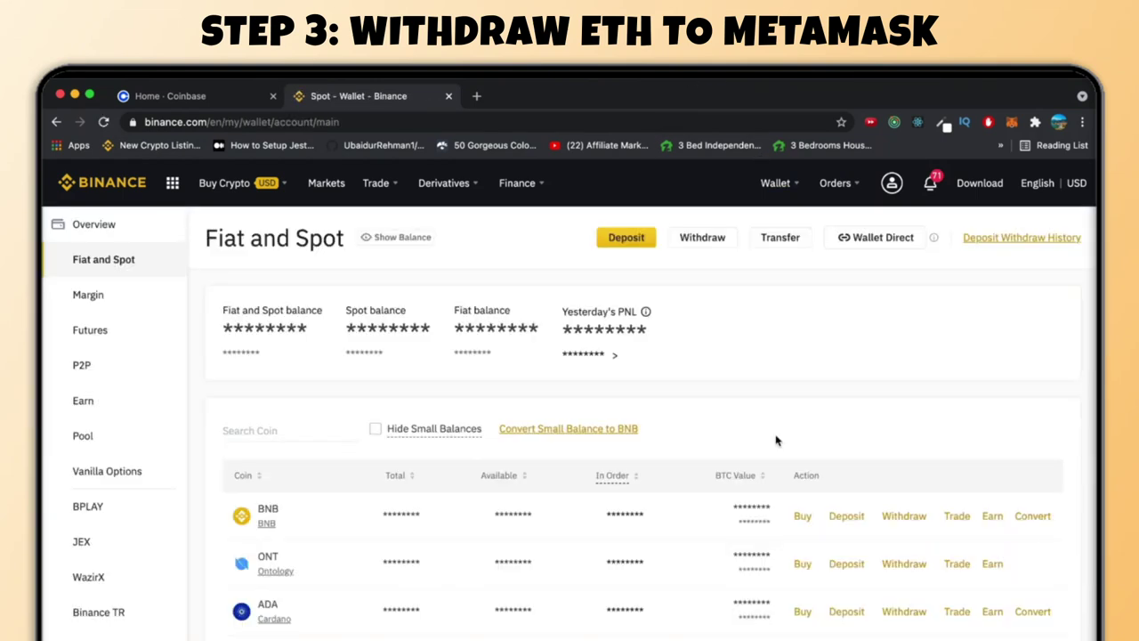
scroll(776, 439, down, 3)
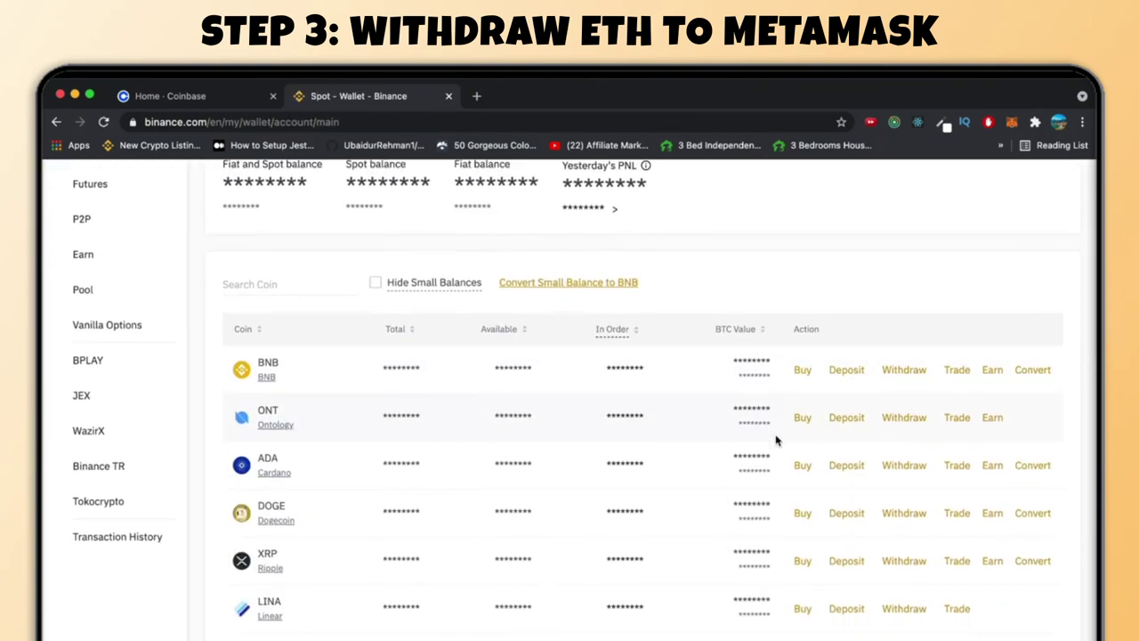
scroll(777, 440, down, 10)
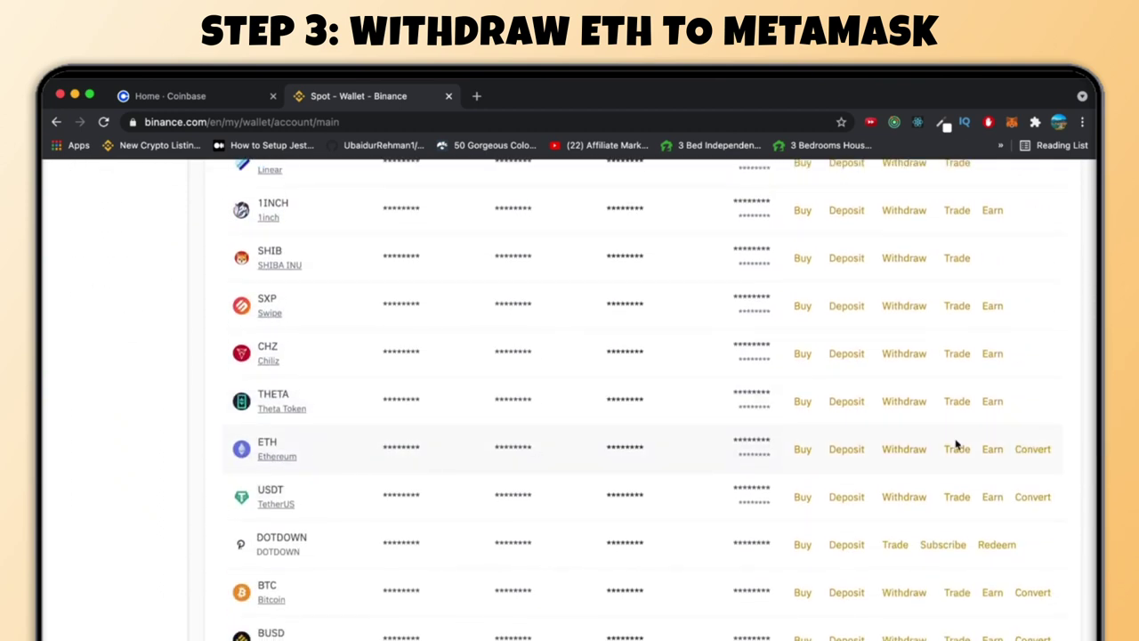
Open the ETH withdrawal form and paste the MetaMask account address as destination
click(905, 450)
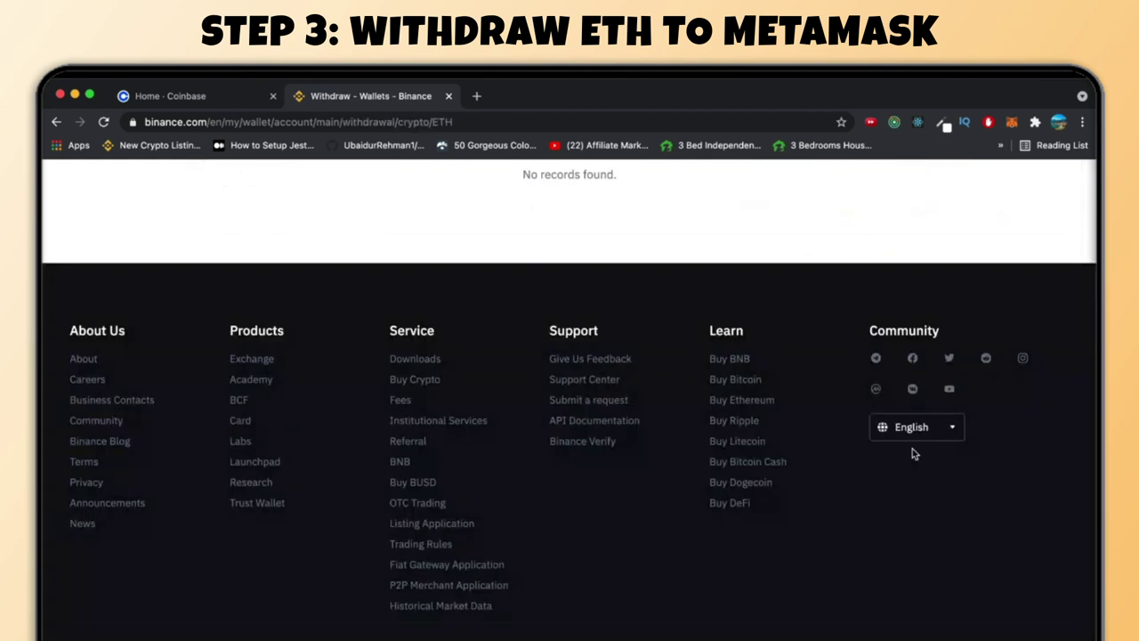
scroll(709, 312, up, 10)
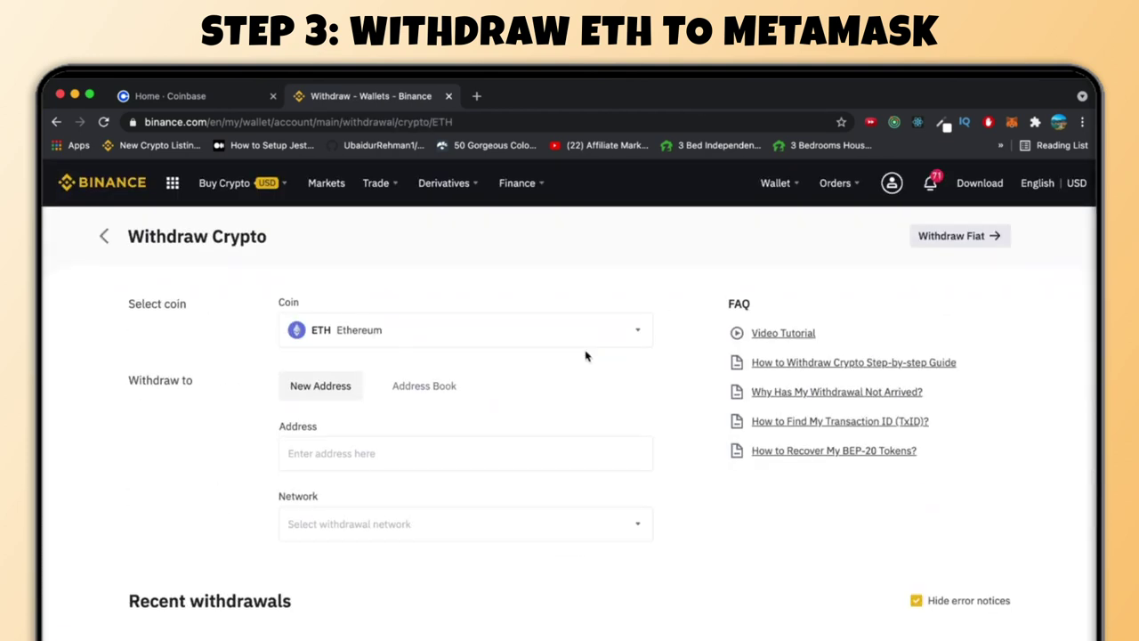
click(399, 332)
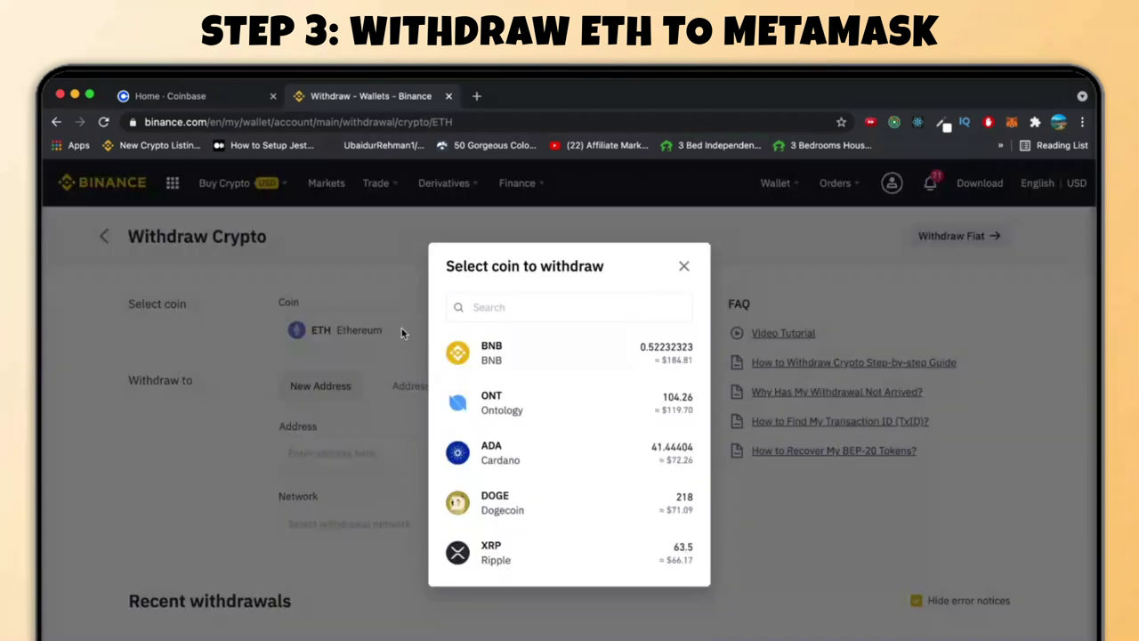
click(685, 268)
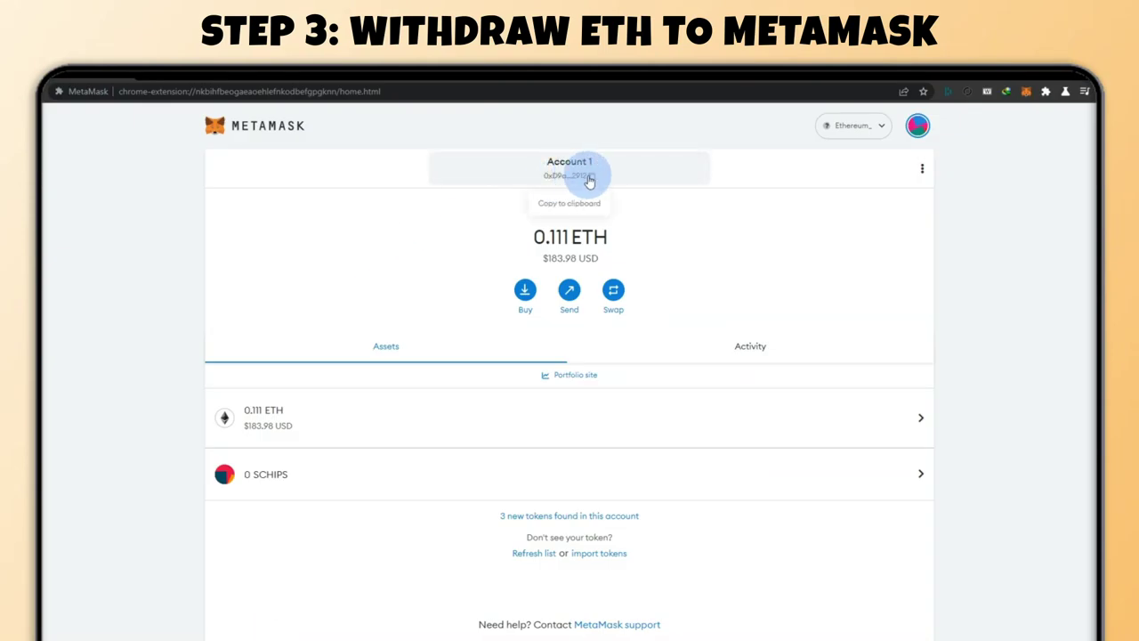
click(589, 179)
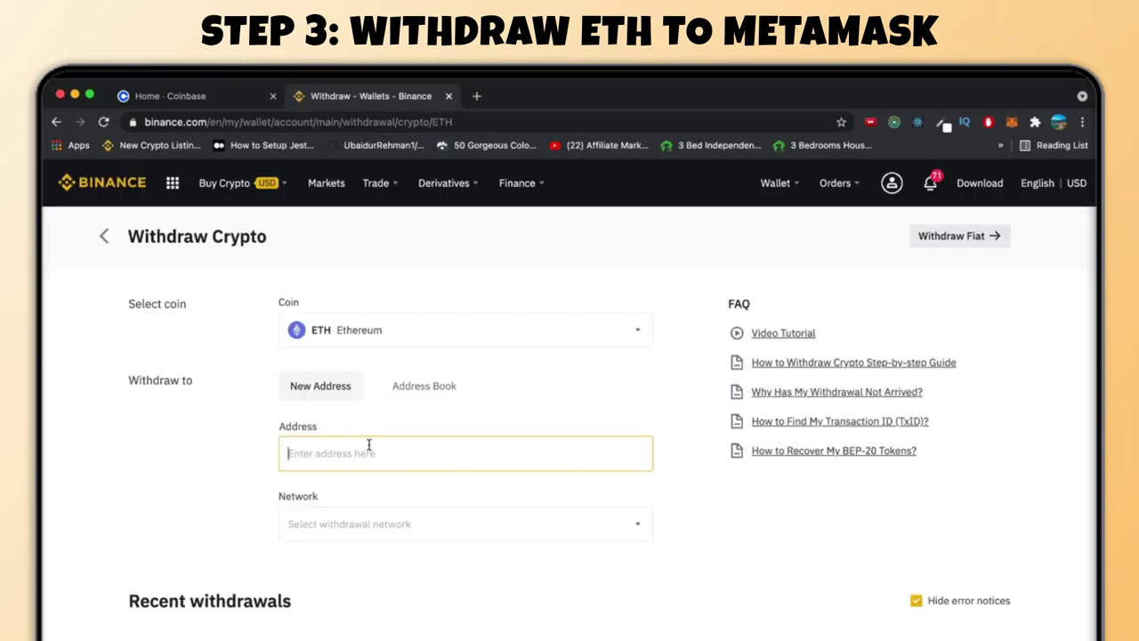
text(0xDBF59348056A2b21de7999E72CE4d1567B2b0aB0)
Choose the ERC20 Ethereum network and enter a withdrawal amount of 0.12 ETH
click(365, 527)
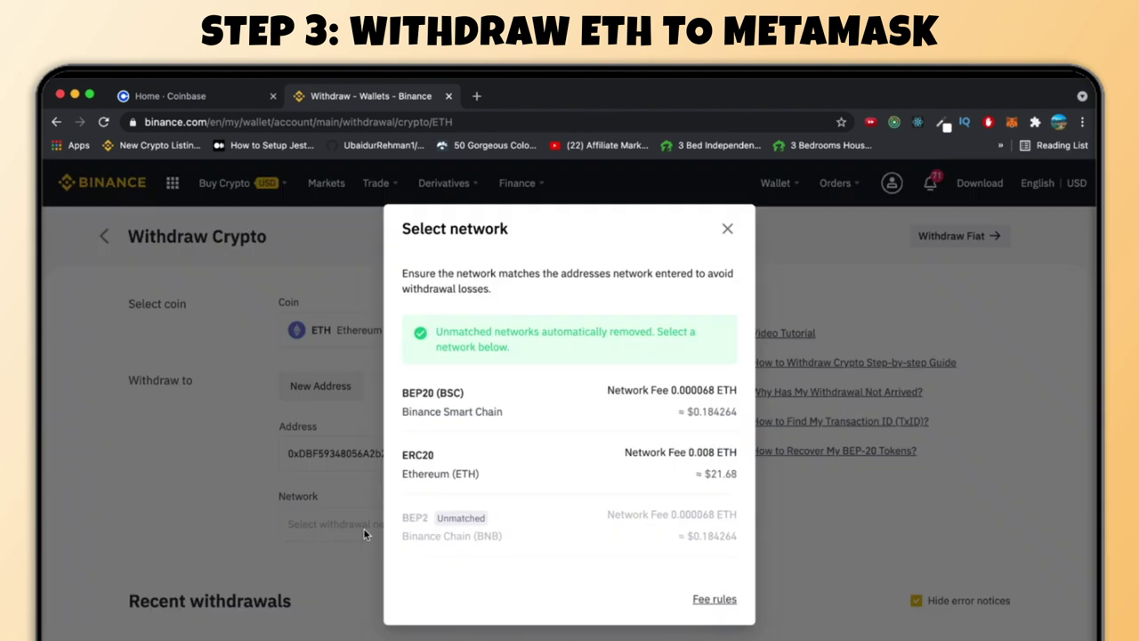
click(432, 461)
scroll(430, 457, down, 4)
click(388, 411)
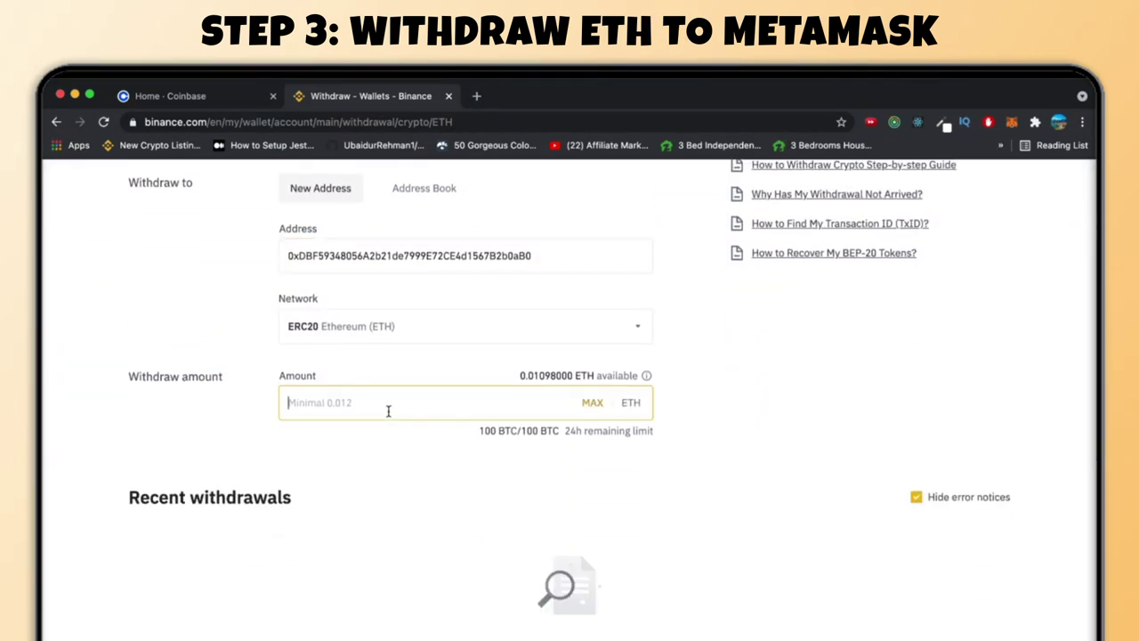
text(0.)
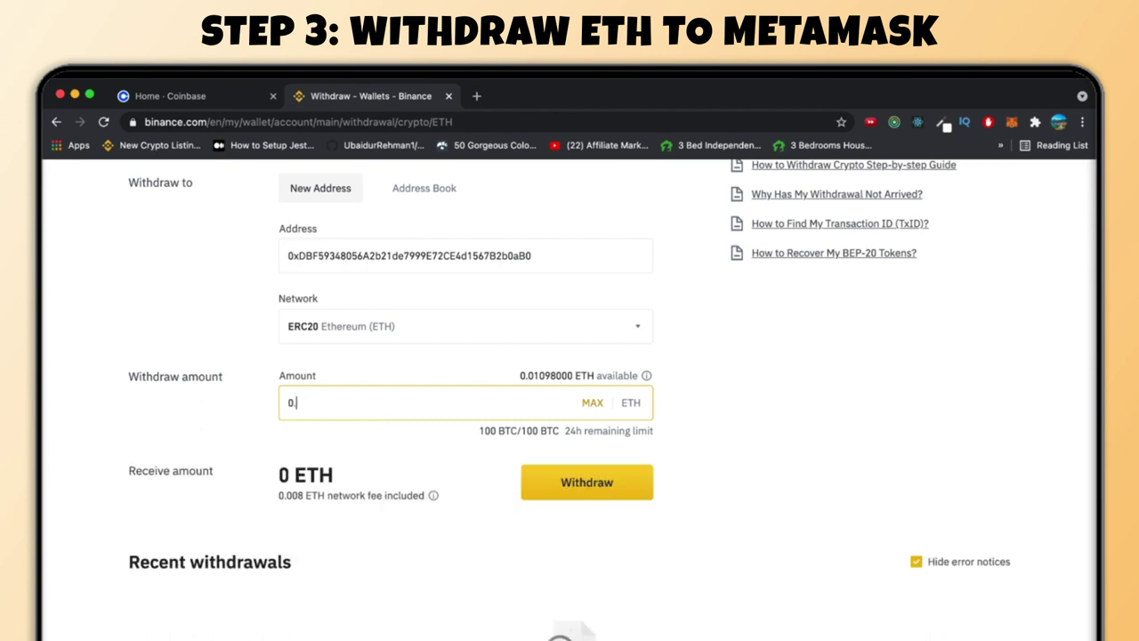
text(12)
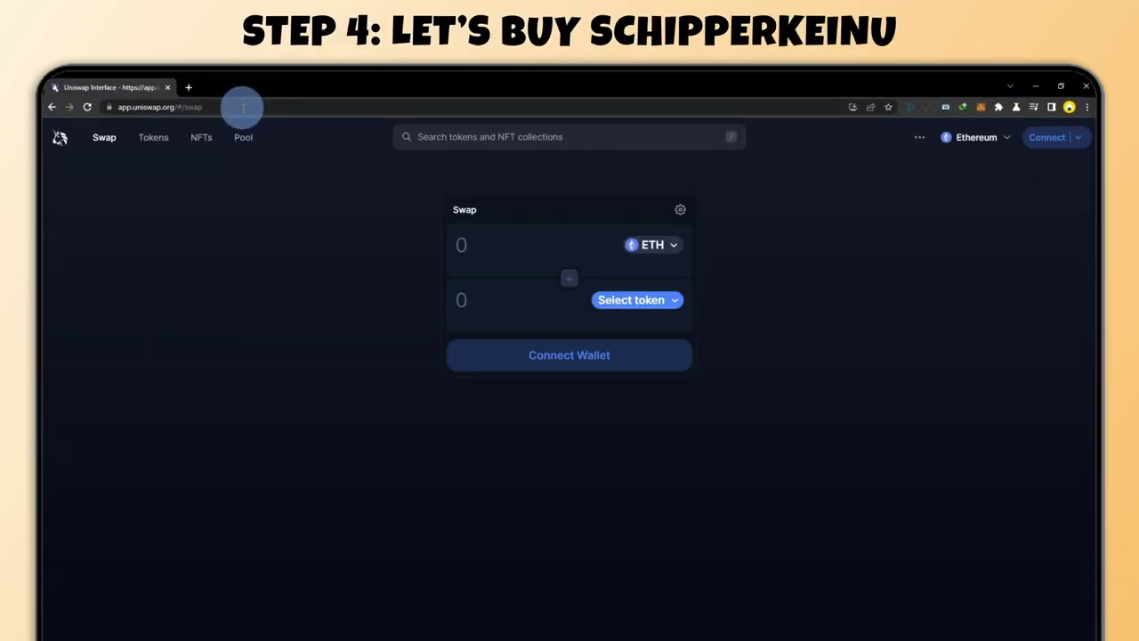
Connect MetaMask to Uniswap and select Schipperke Inu (SCHIPS) via its pasted contract address
click(1055, 140)
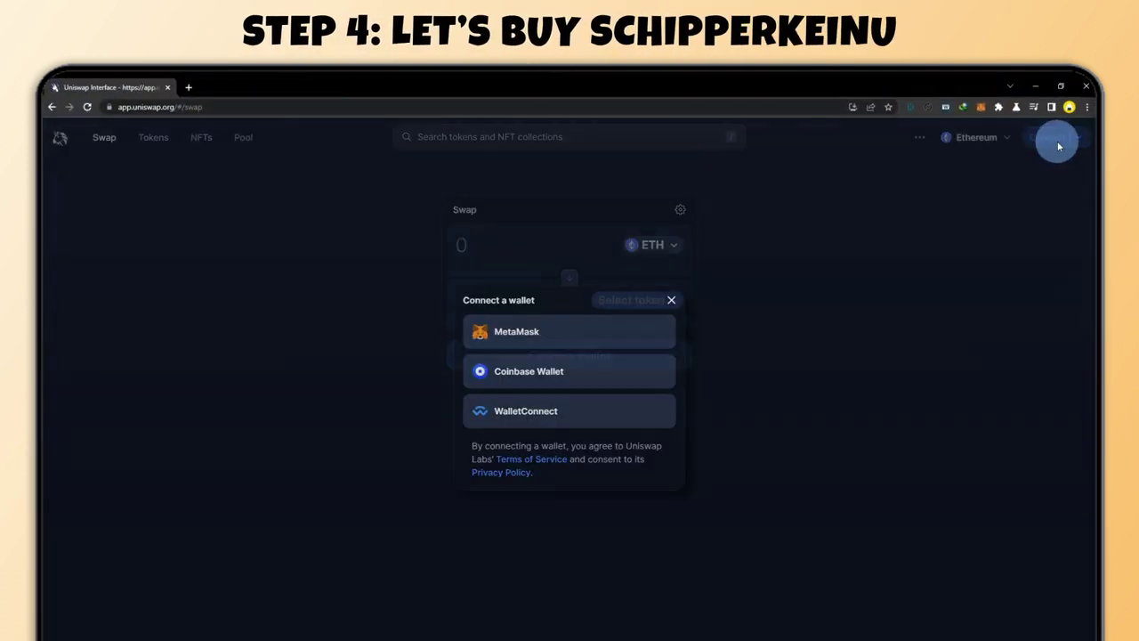
click(503, 332)
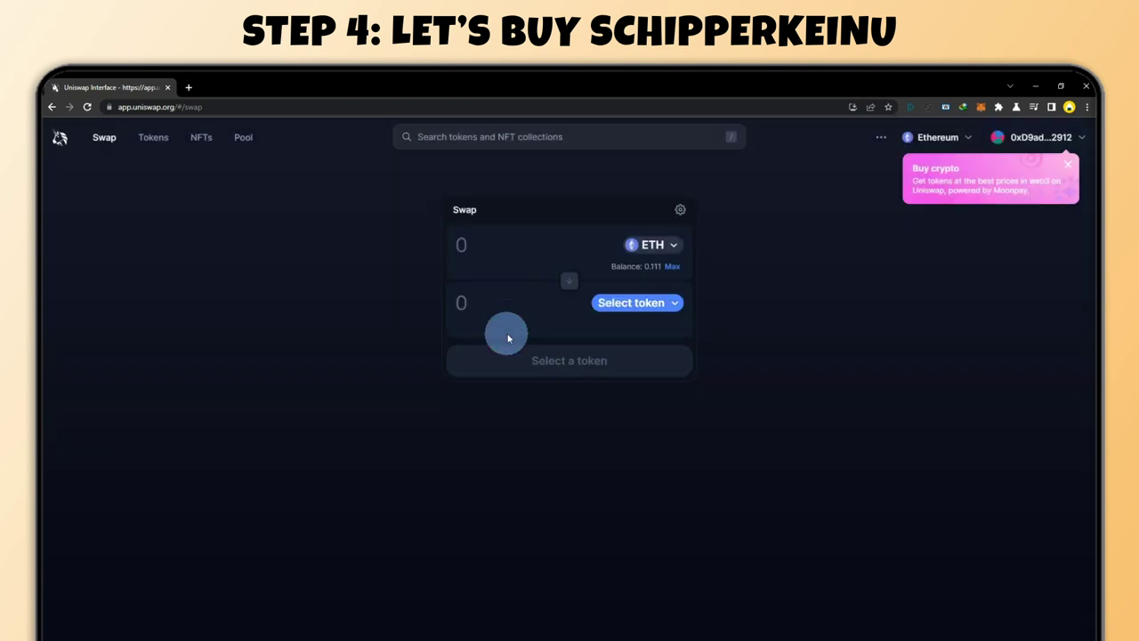
click(615, 304)
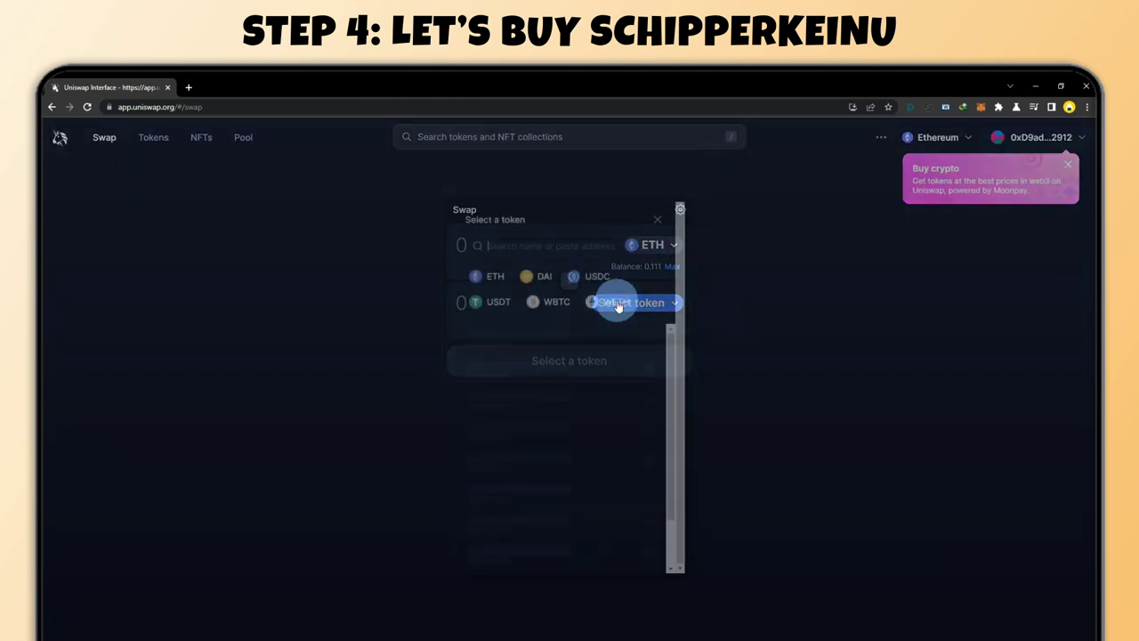
right_click(513, 245)
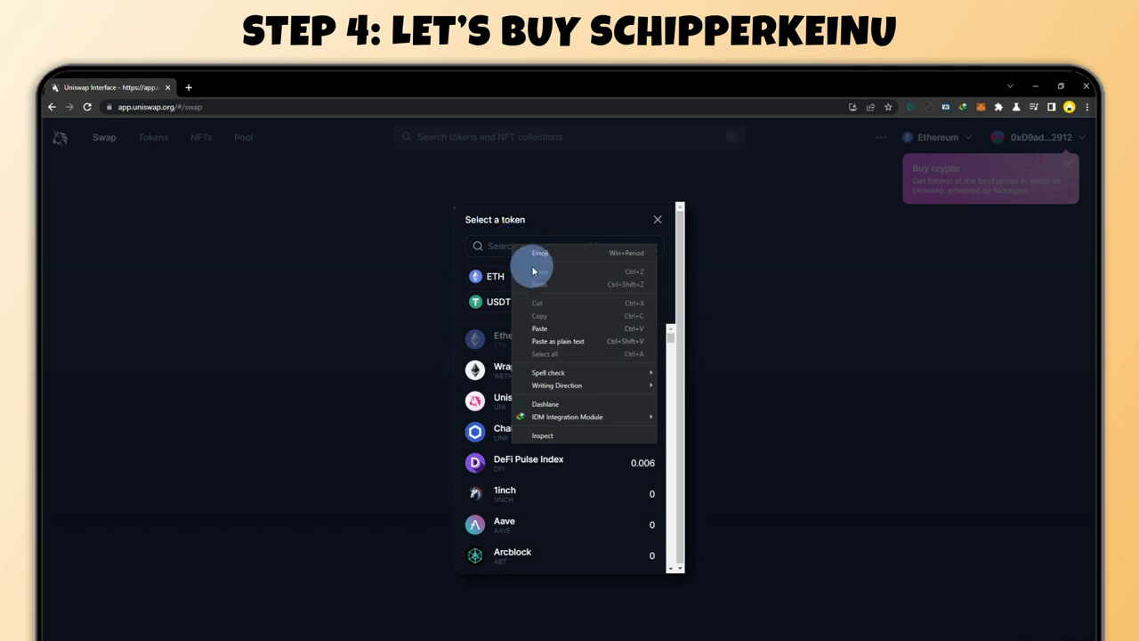
click(540, 323)
click(520, 335)
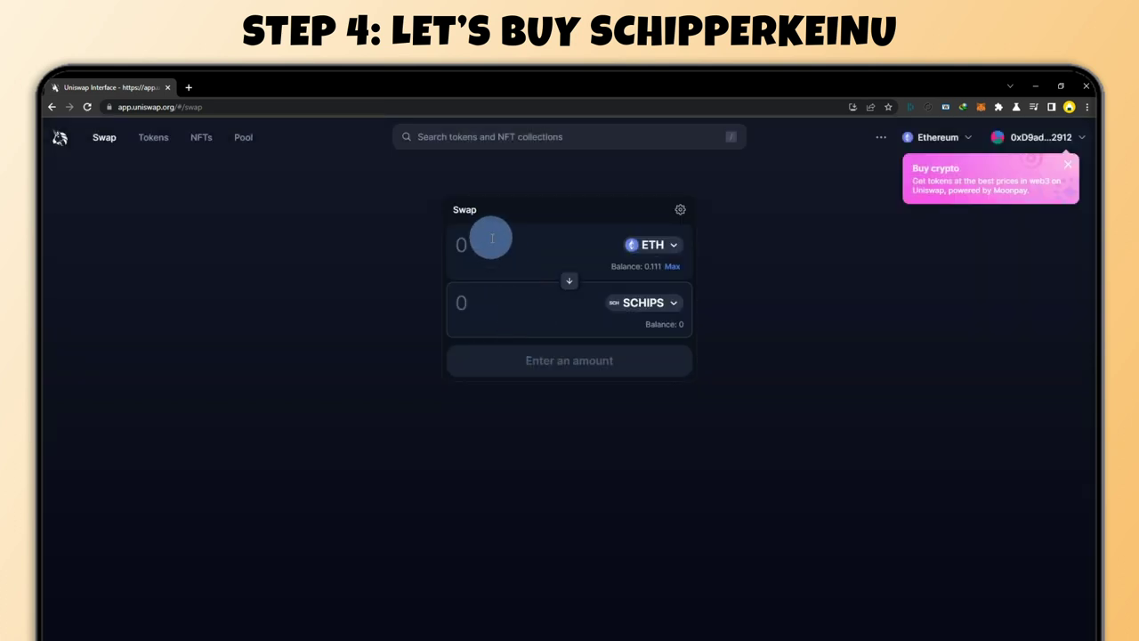
Enter 0.01 ETH to spend and set the slippage tolerance to 7%
click(489, 238)
text(0.01)
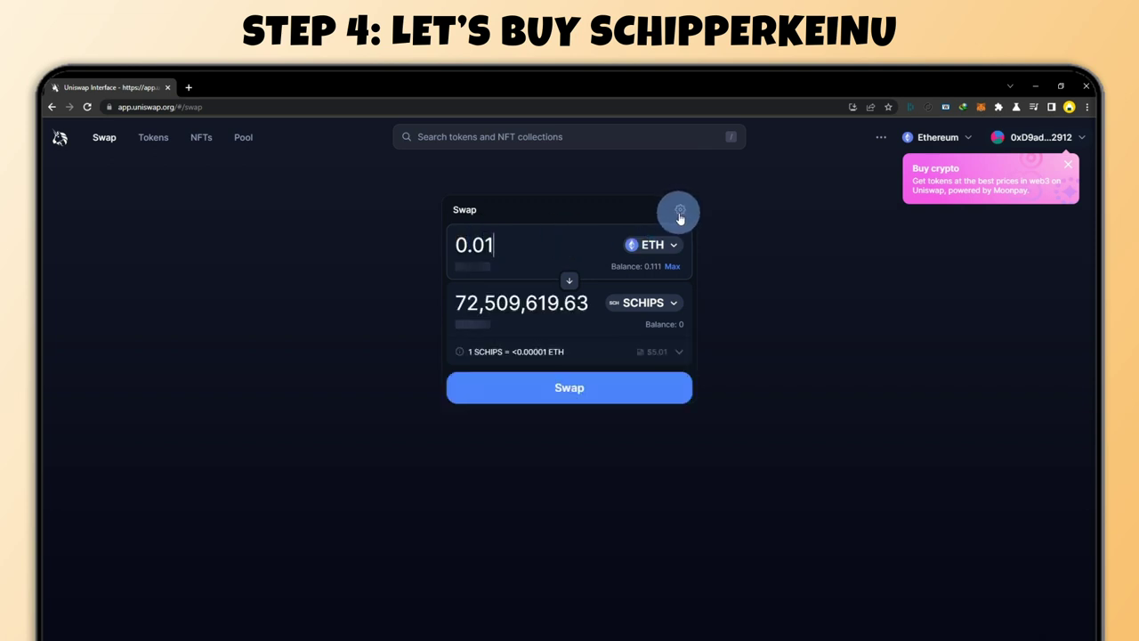
click(680, 213)
click(641, 269)
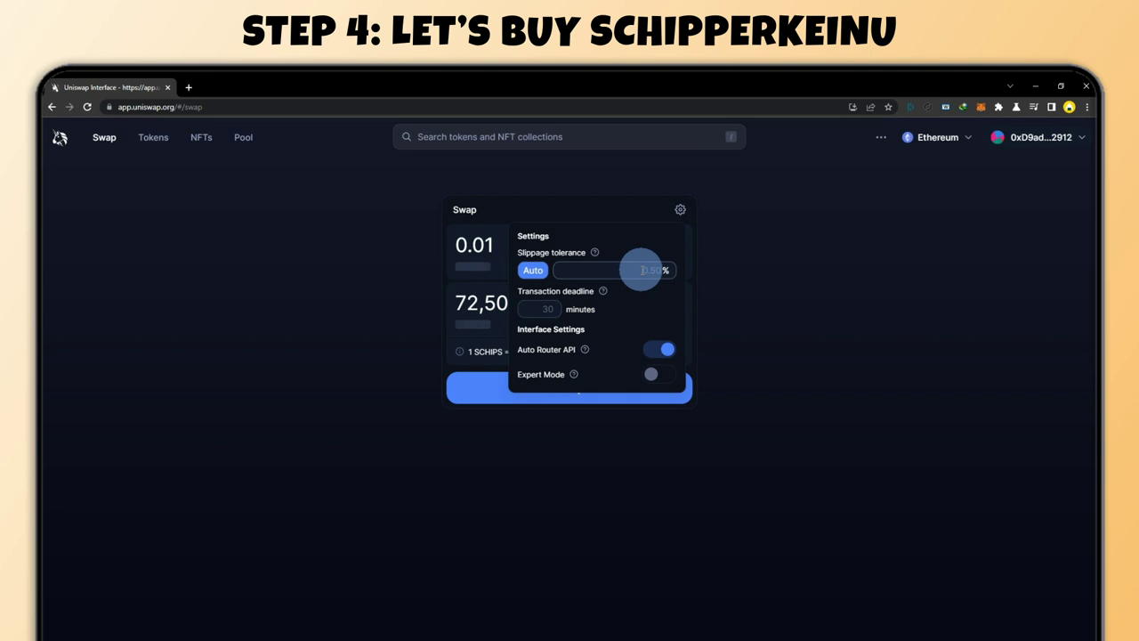
text(7)
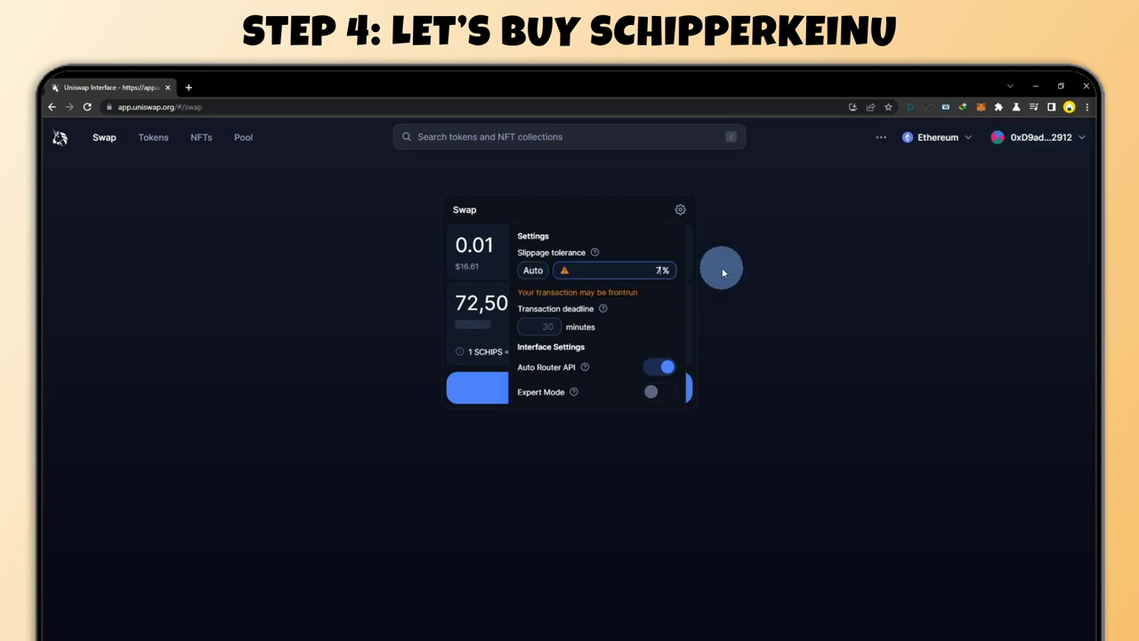
click(682, 209)
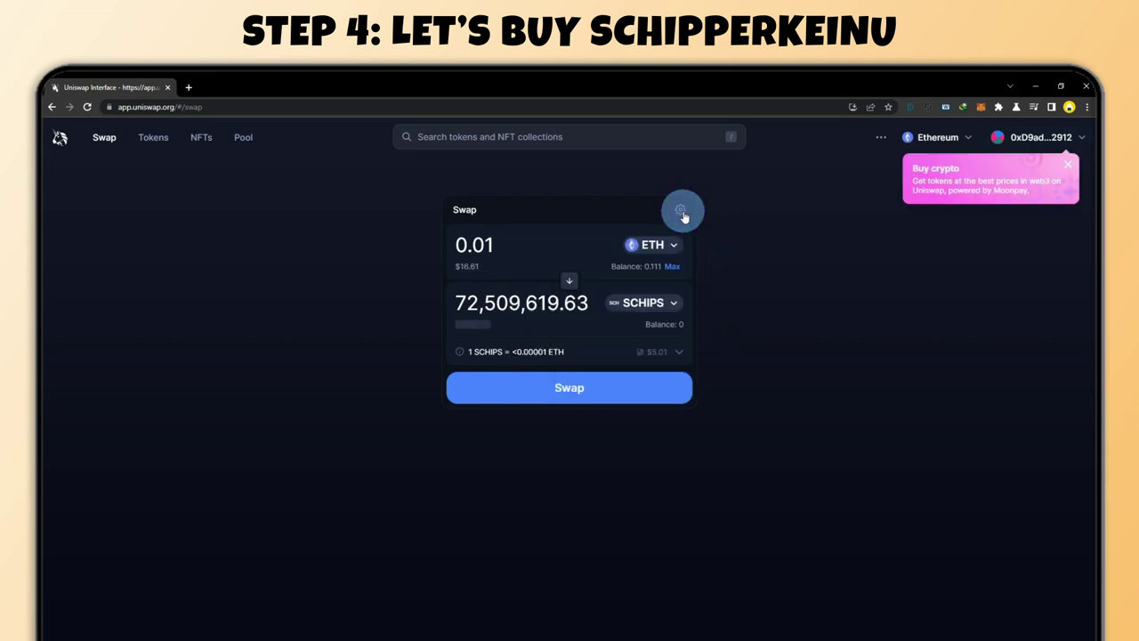
Submit and confirm the swap of 0.01 ETH for SCHIPS
click(577, 391)
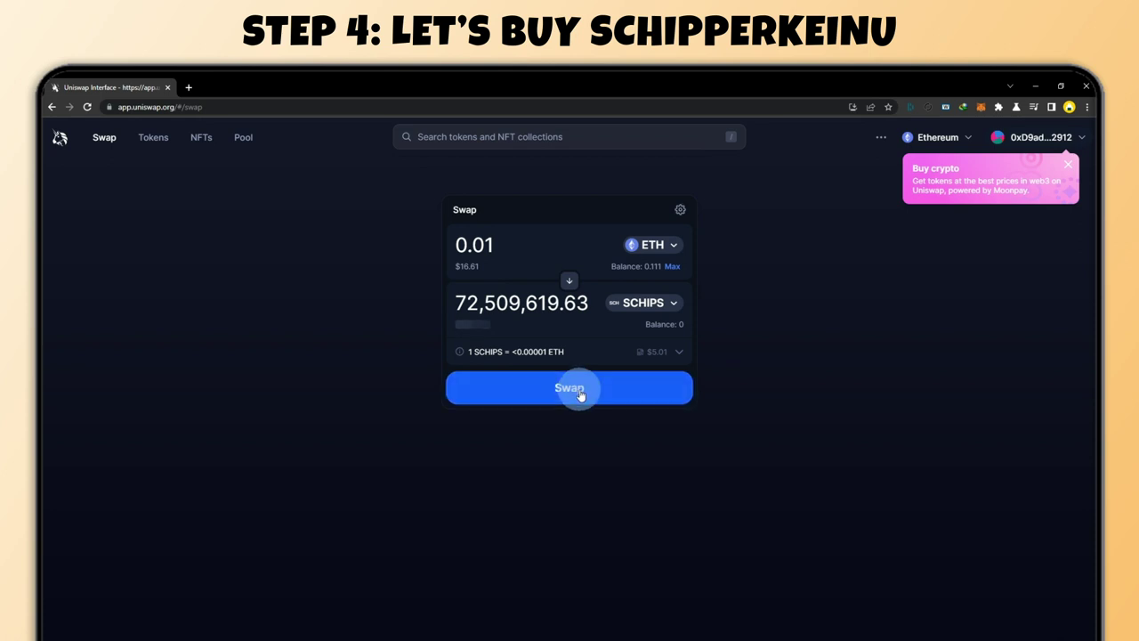
click(607, 521)
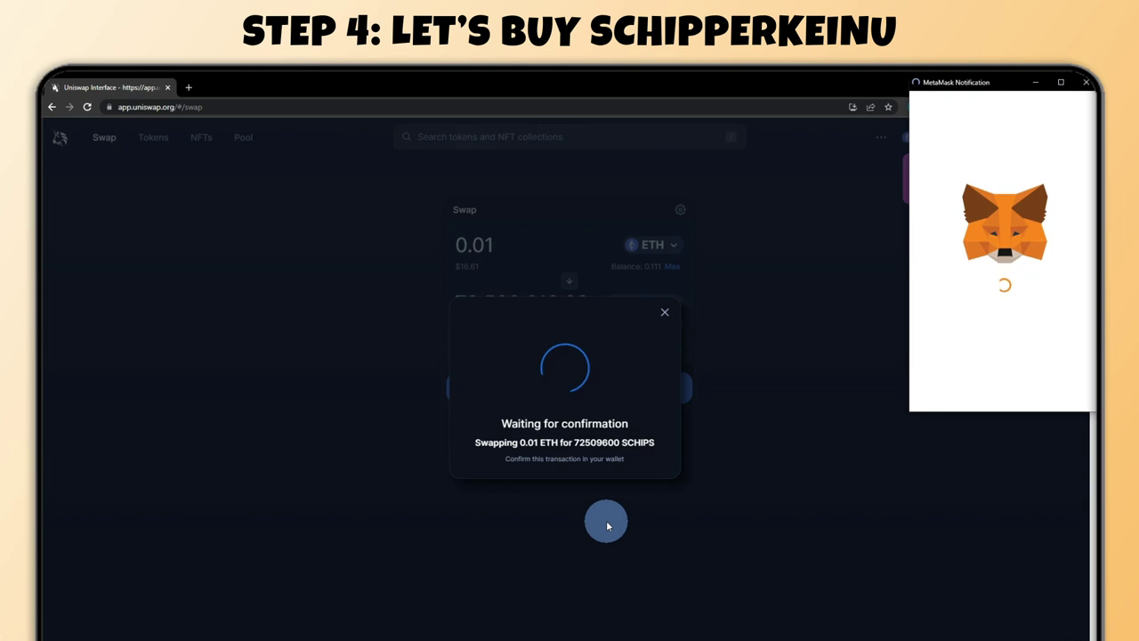
scroll(1024, 321, down, 5)
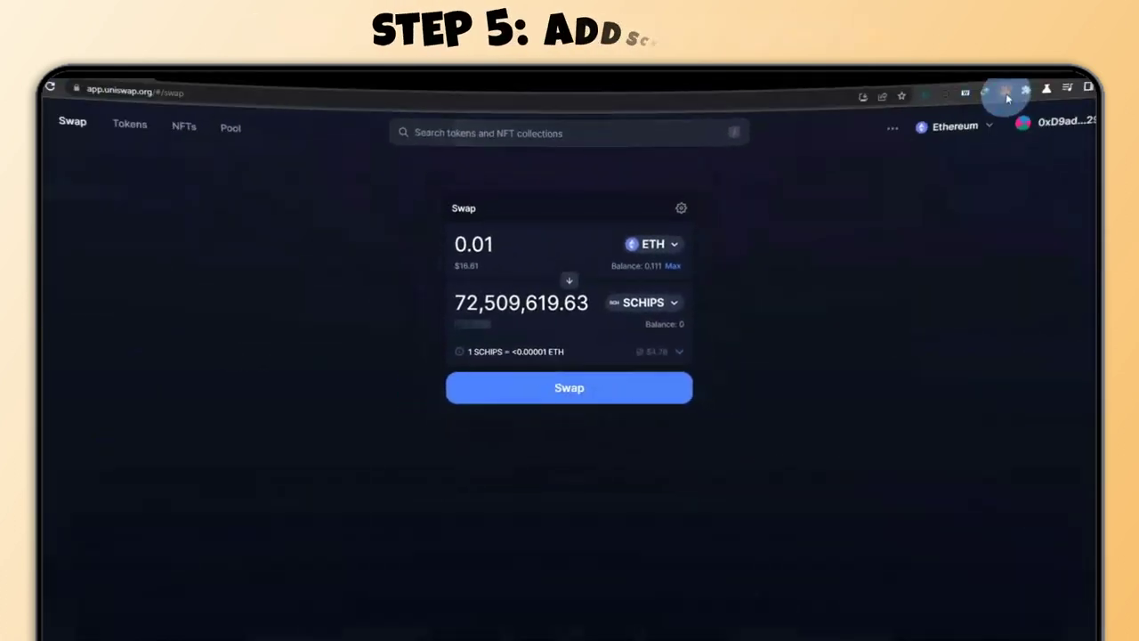
click(981, 107)
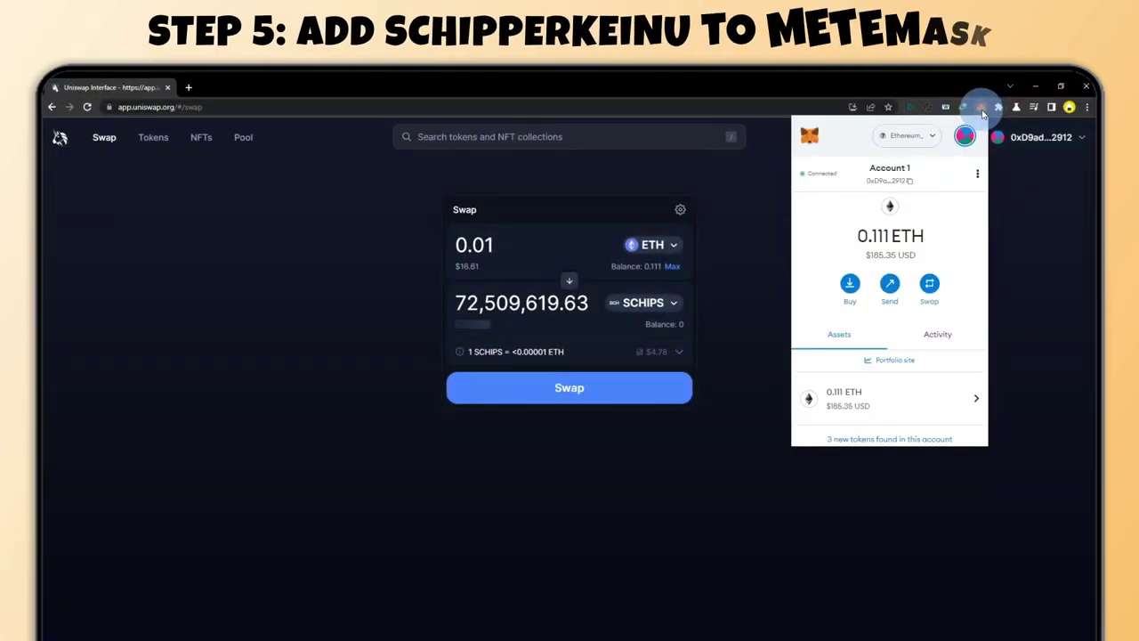
Import SCHIPS into MetaMask as a custom token by pasting its contract address
scroll(926, 330, down, 2)
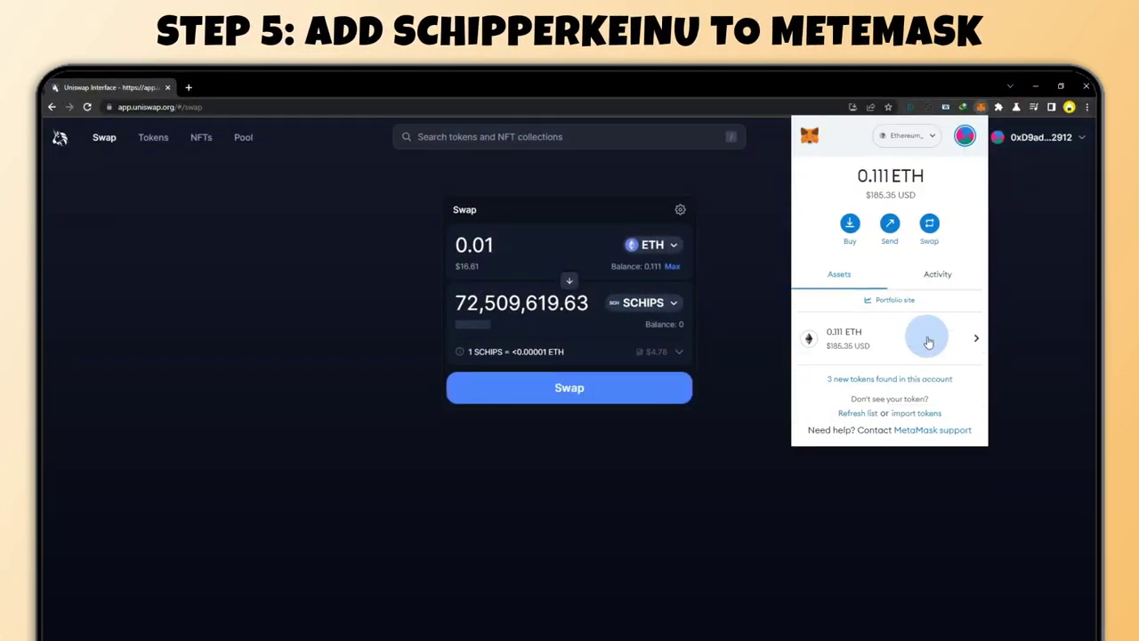
click(905, 415)
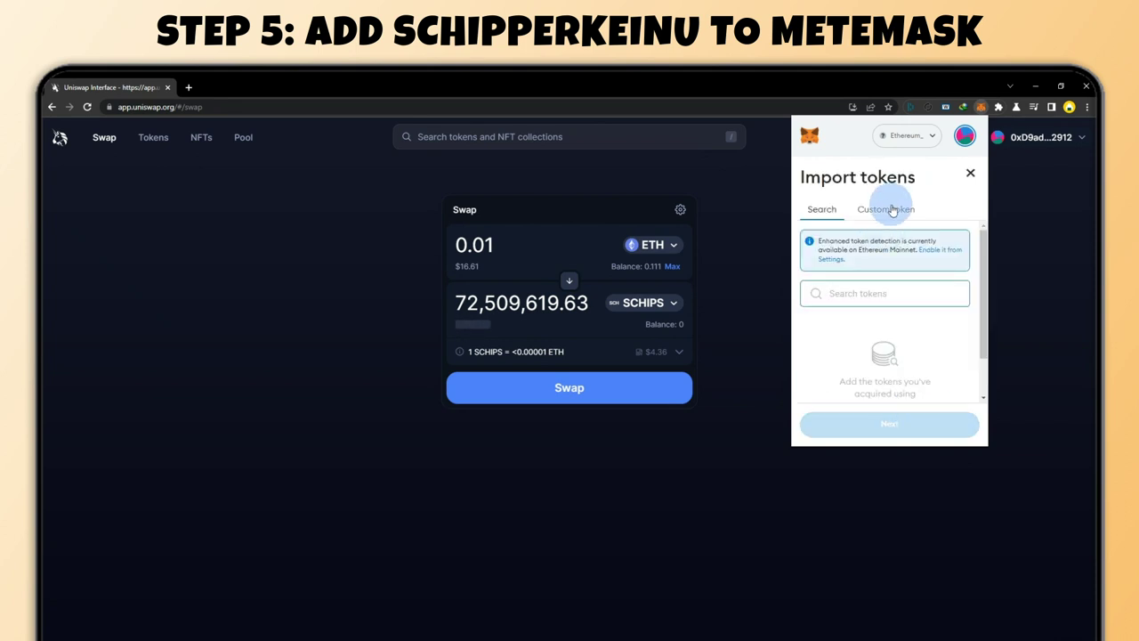
click(893, 210)
click(827, 306)
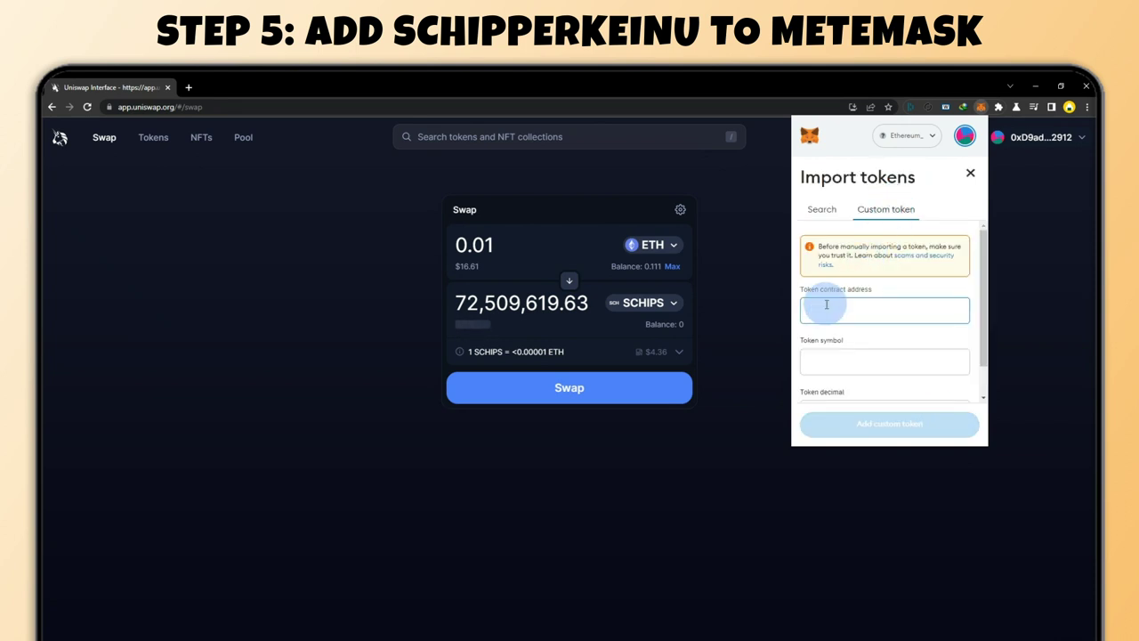
right_click(828, 309)
click(854, 389)
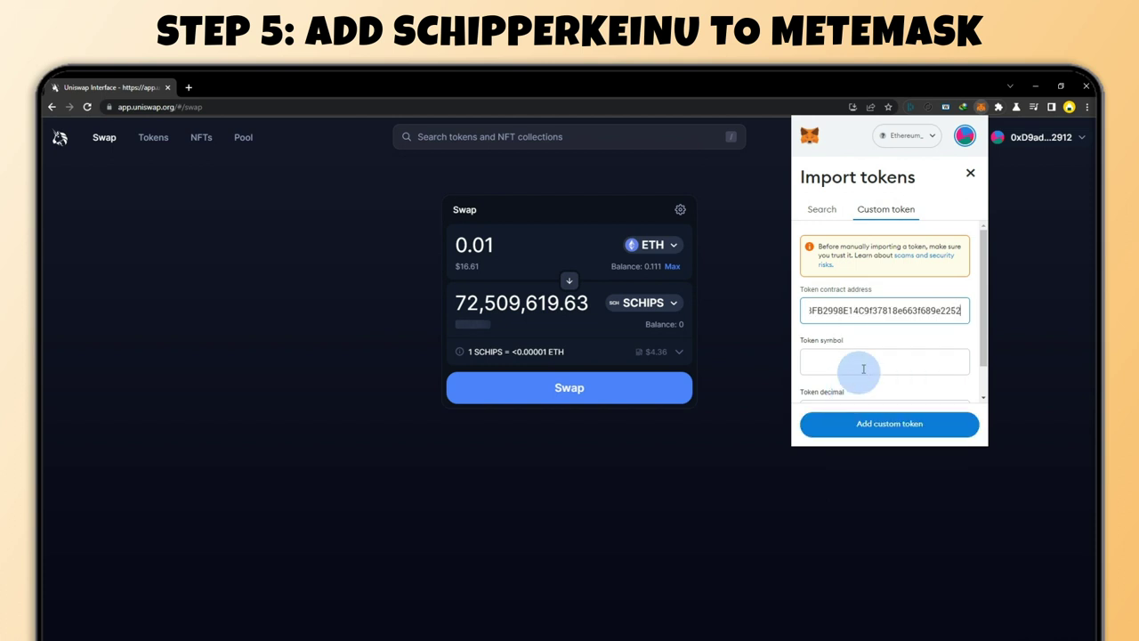
scroll(877, 356, down, 1)
click(895, 428)
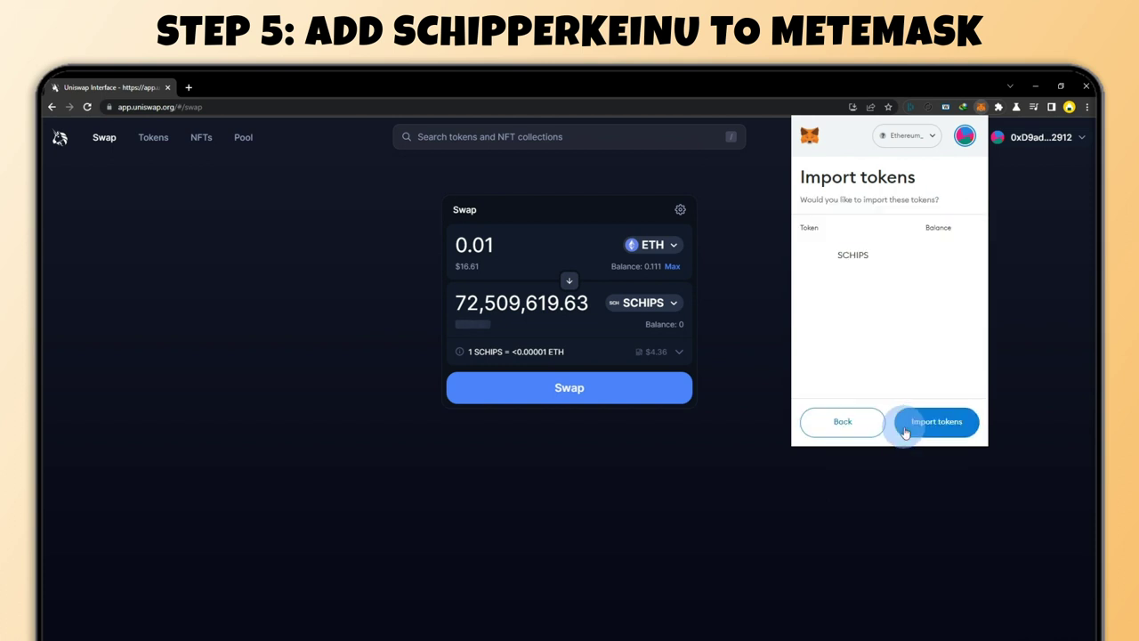
click(926, 422)
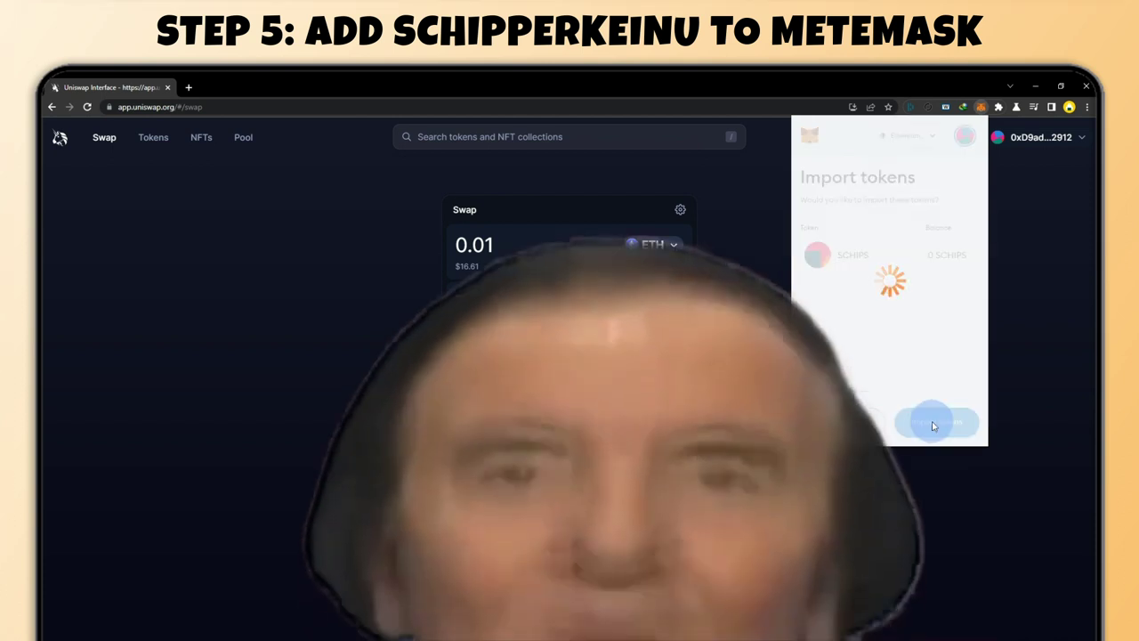